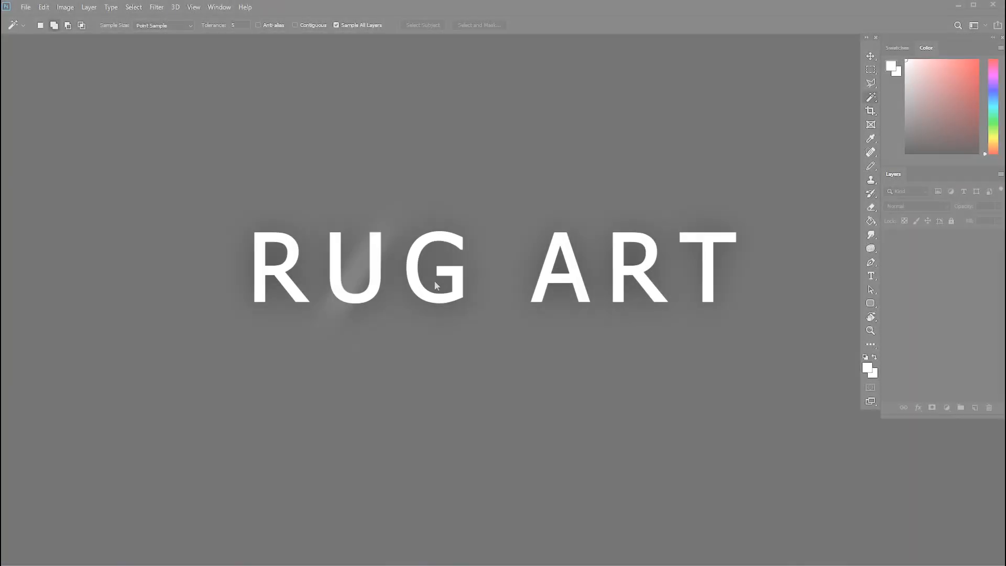
Open the Photoshop document "roz 3 metr" from the roz3metr folder.
{"action": "key", "text": "ctrl+o"}
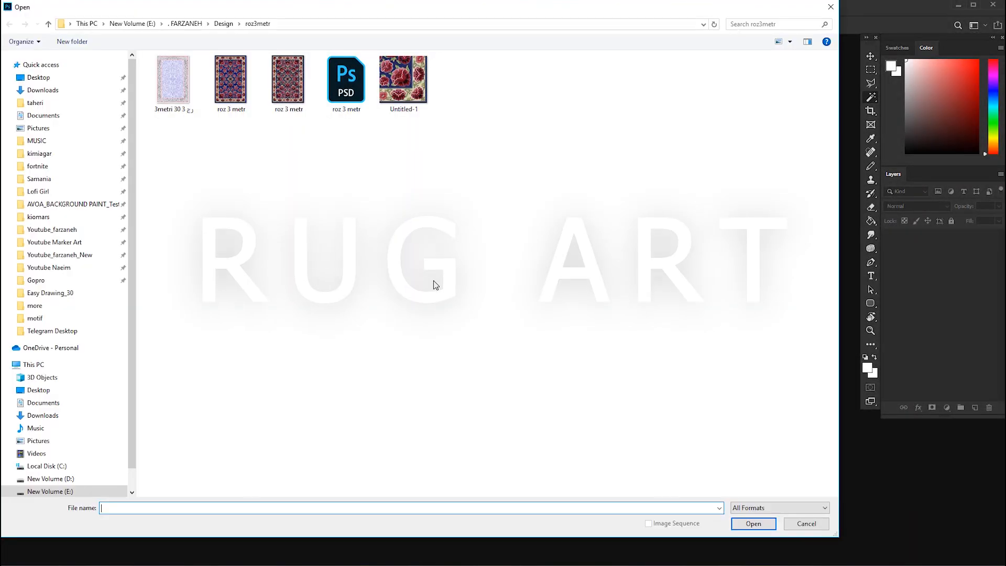
{"action": "left_click", "coordinate": [347, 84]}
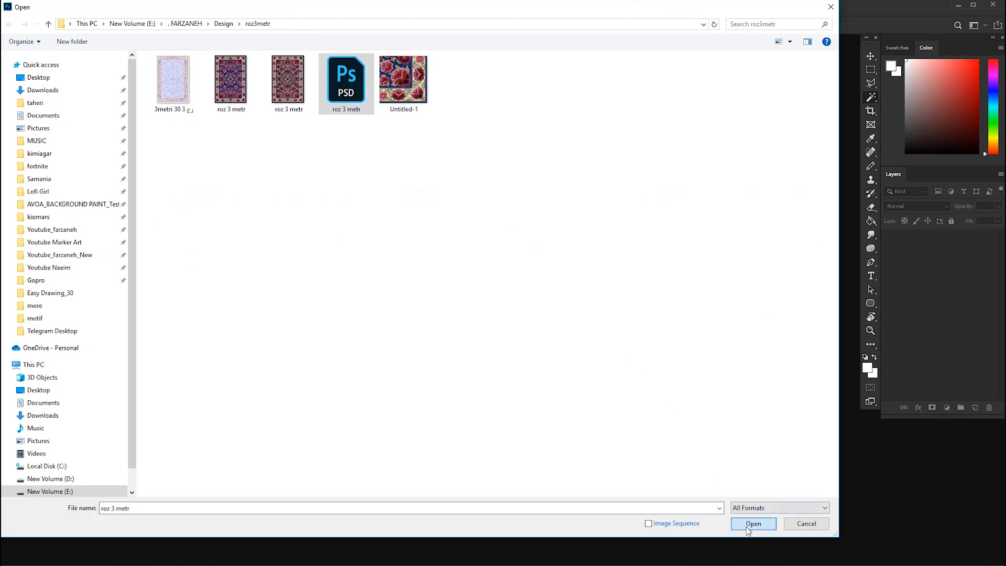
{"action": "left_click", "coordinate": [753, 523]}
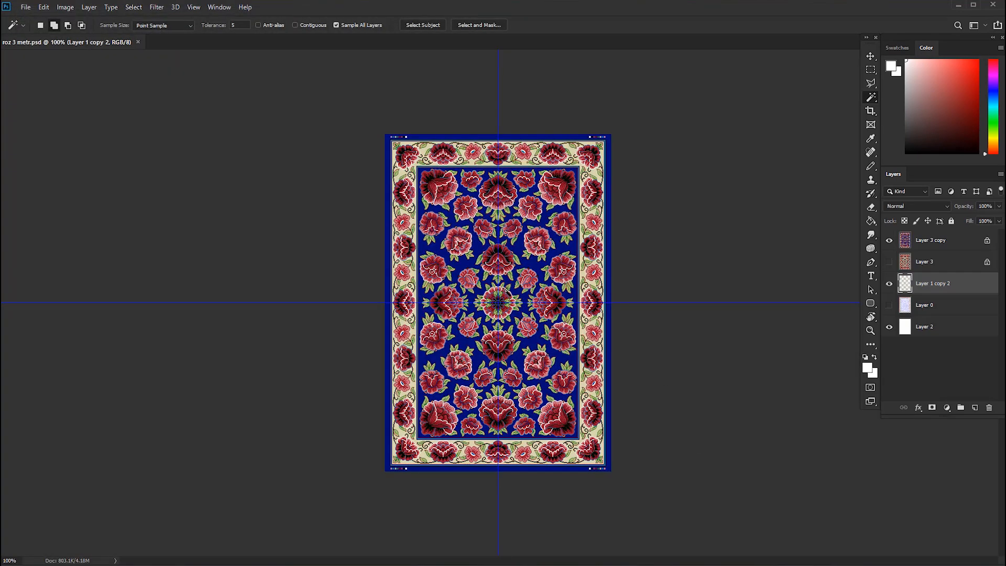
Examine the coloured rug design up close, from the lower border through the central flower to the upper border.
{"action": "key", "text": "v"}
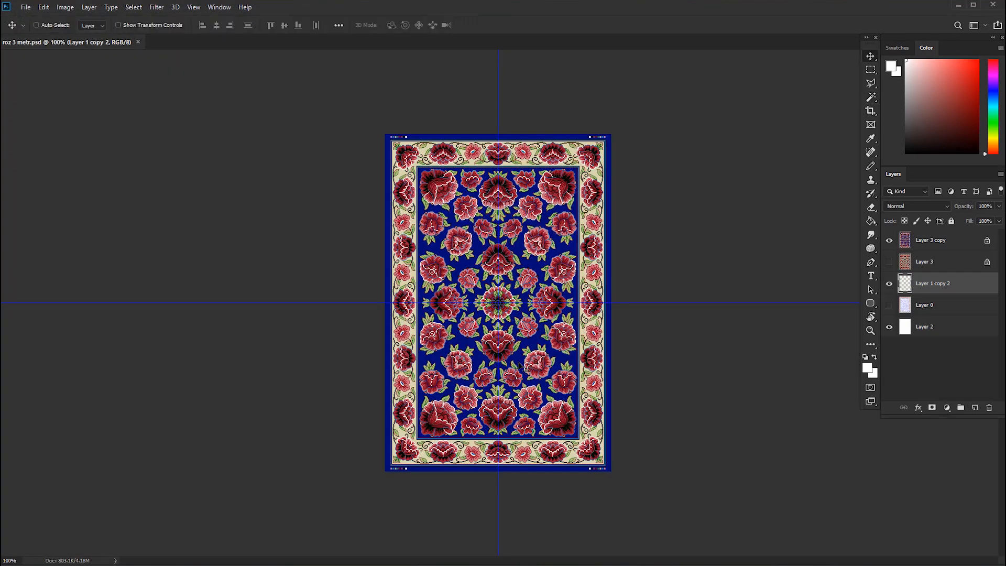
{"action": "scroll", "coordinate": [519, 365], "scroll_direction": "up", "scroll_amount": 5}
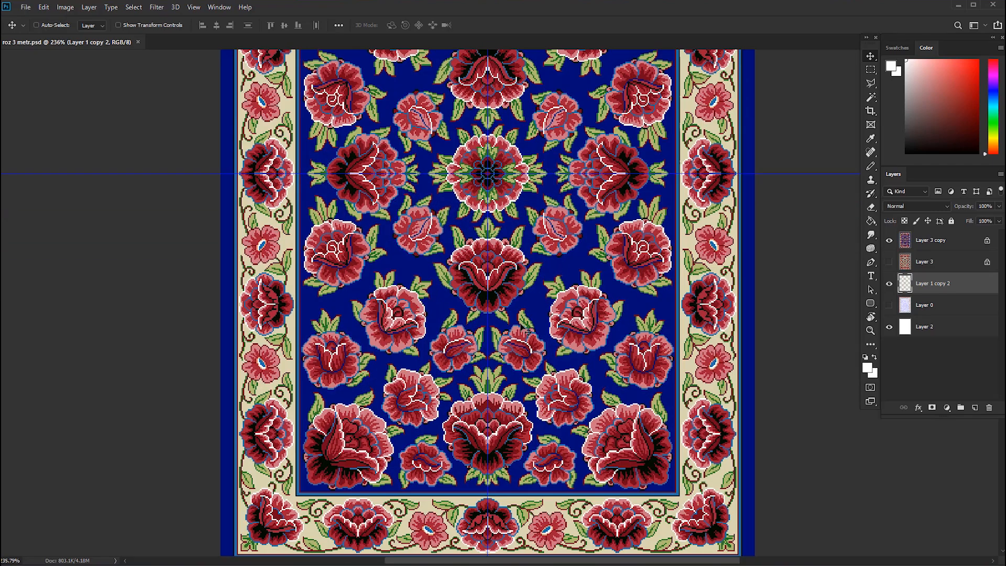
{"action": "scroll", "coordinate": [526, 332], "scroll_direction": "up", "scroll_amount": 3}
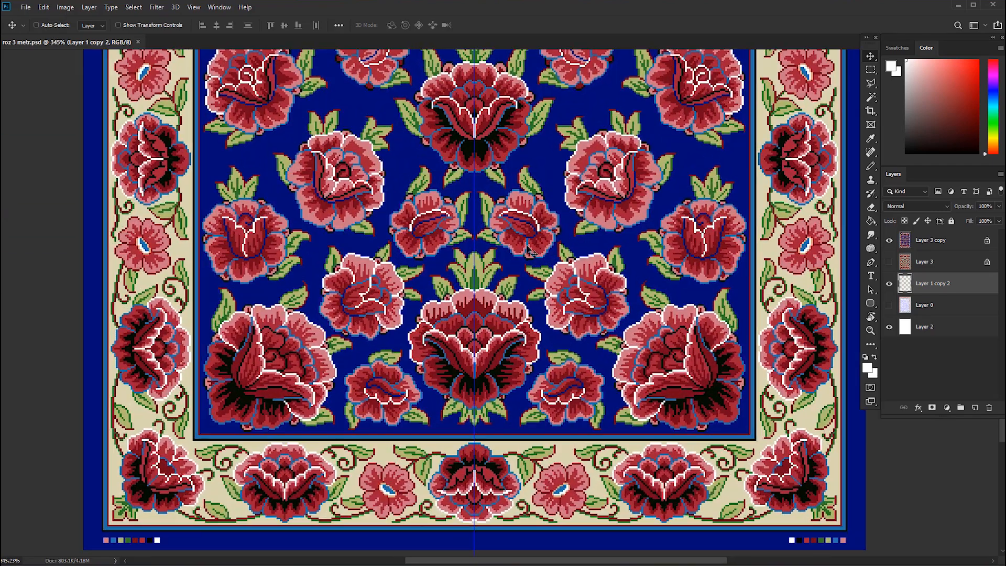
{"action": "scroll", "coordinate": [530, 252], "scroll_direction": "up", "scroll_amount": 6}
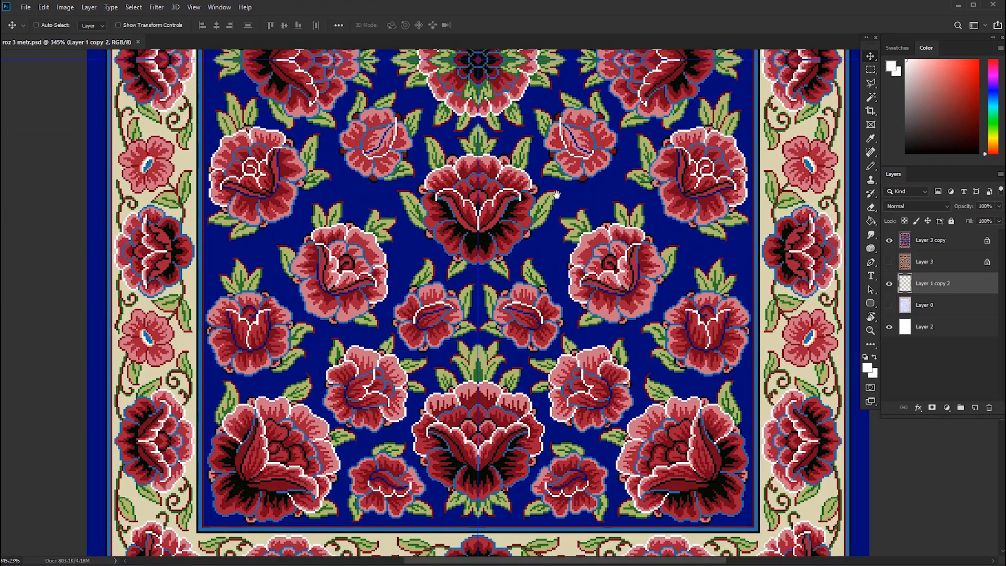
{"action": "scroll", "coordinate": [554, 276], "scroll_direction": "up", "scroll_amount": 3}
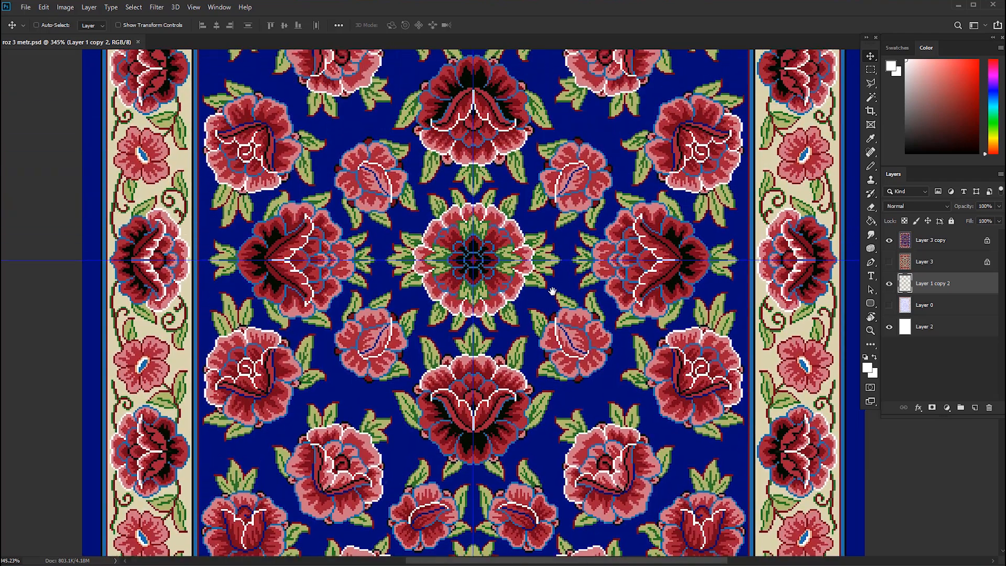
{"action": "scroll", "coordinate": [549, 183], "scroll_direction": "up", "scroll_amount": 5}
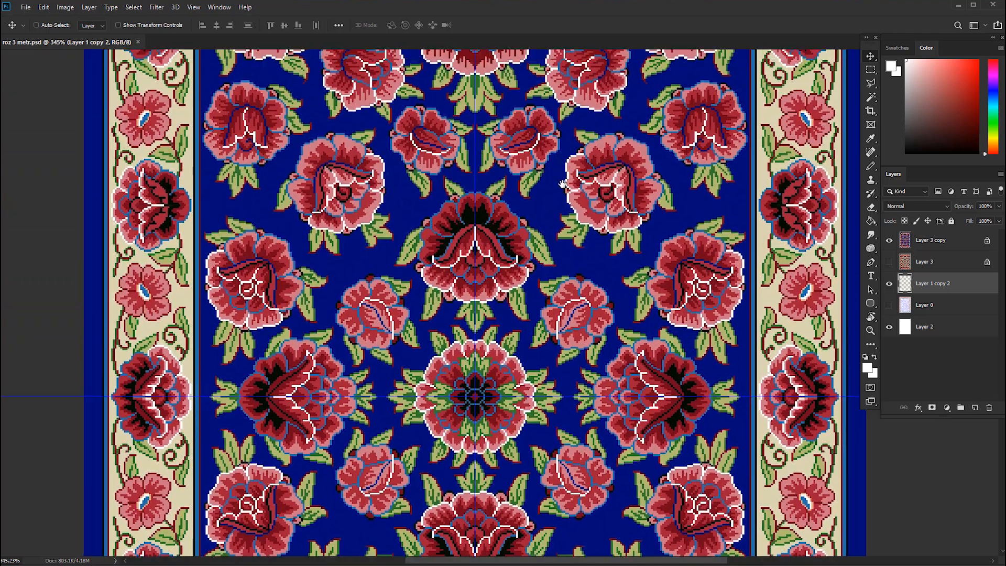
{"action": "scroll", "coordinate": [562, 259], "scroll_direction": "up", "scroll_amount": 7}
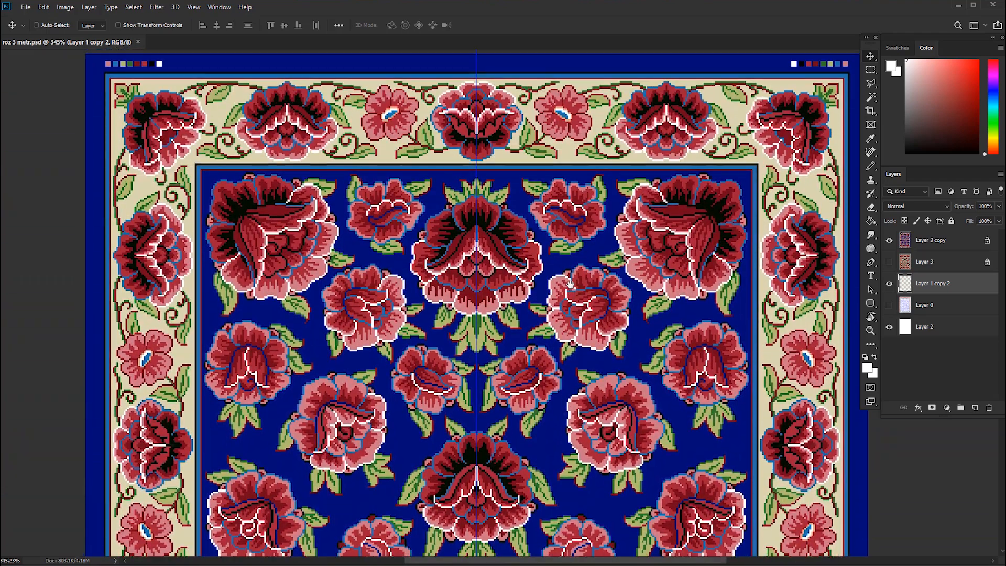
{"action": "scroll", "coordinate": [576, 291], "scroll_direction": "down", "scroll_amount": 2}
{"action": "scroll", "coordinate": [573, 289], "scroll_direction": "down", "scroll_amount": 3}
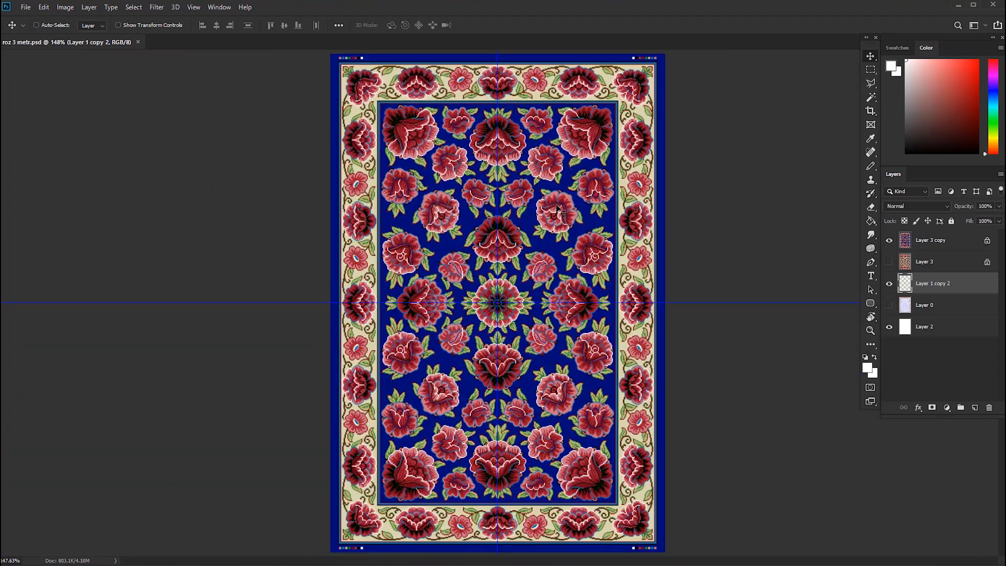
Hide Layer 3 copy and examine the flower and leaf outlines on Layer 1 copy 2.
{"action": "scroll", "coordinate": [558, 208], "scroll_direction": "down", "scroll_amount": 1}
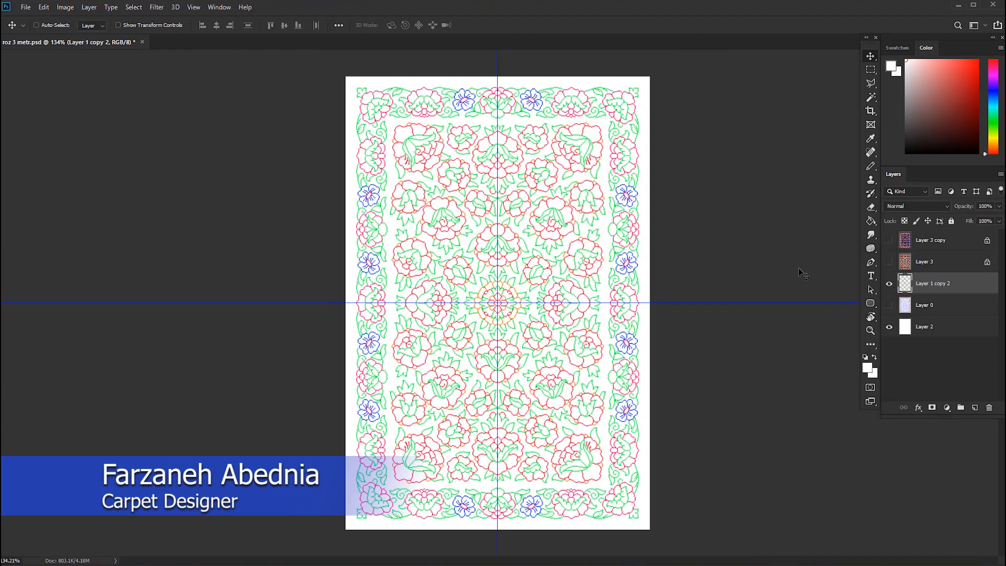
{"action": "scroll", "coordinate": [560, 341], "scroll_direction": "up", "scroll_amount": 12}
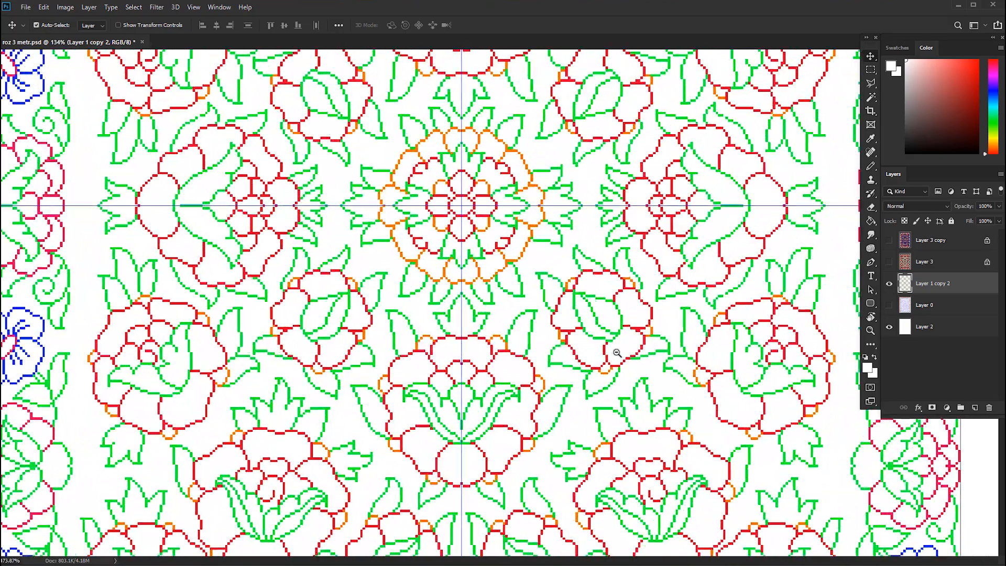
{"action": "scroll", "coordinate": [624, 314], "scroll_direction": "down", "scroll_amount": 3}
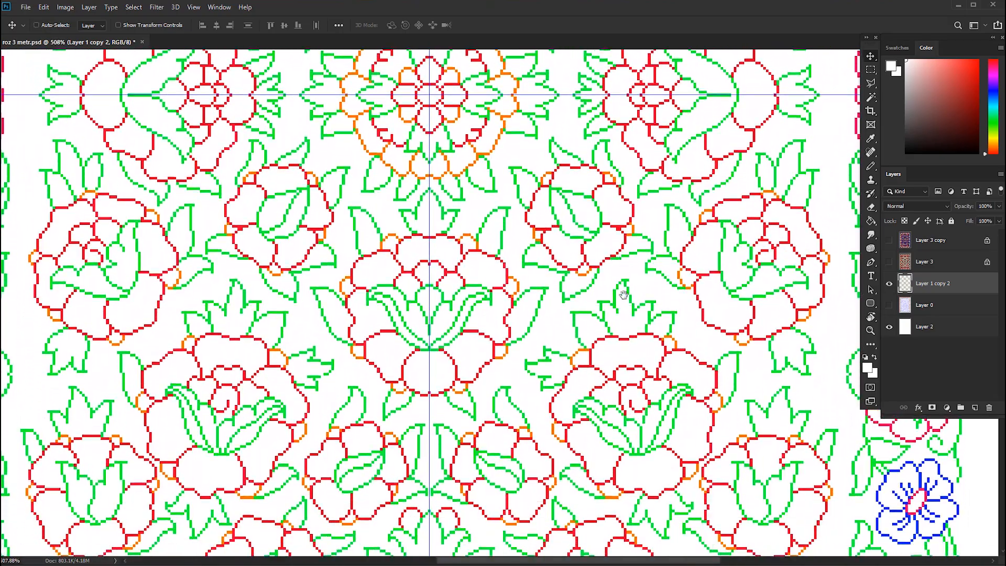
{"action": "left_click_drag", "start_coordinate": [623, 373], "coordinate": [624, 257]}
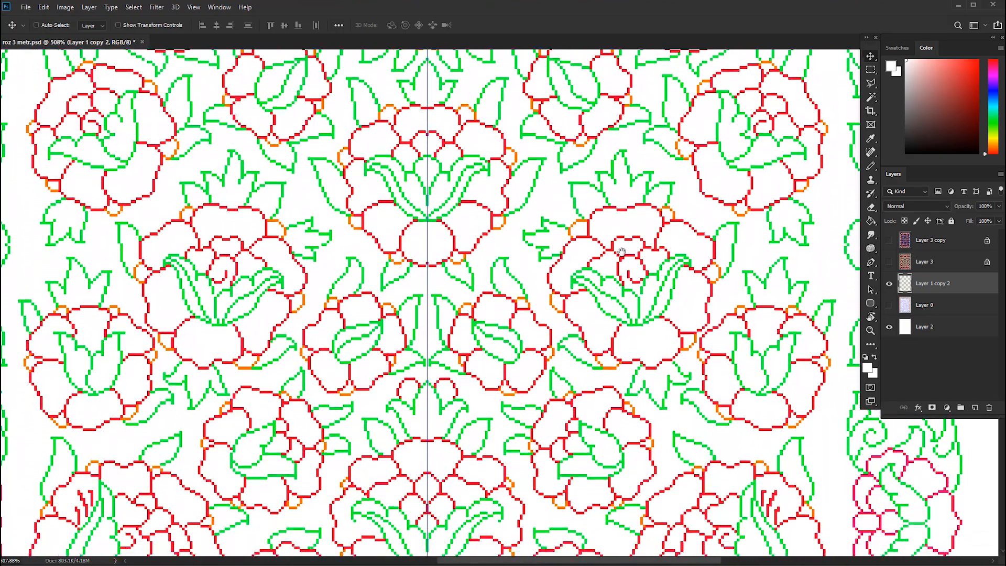
{"action": "scroll", "coordinate": [623, 256], "scroll_direction": "down", "scroll_amount": 1}
{"action": "scroll", "coordinate": [623, 255], "scroll_direction": "down", "scroll_amount": 7}
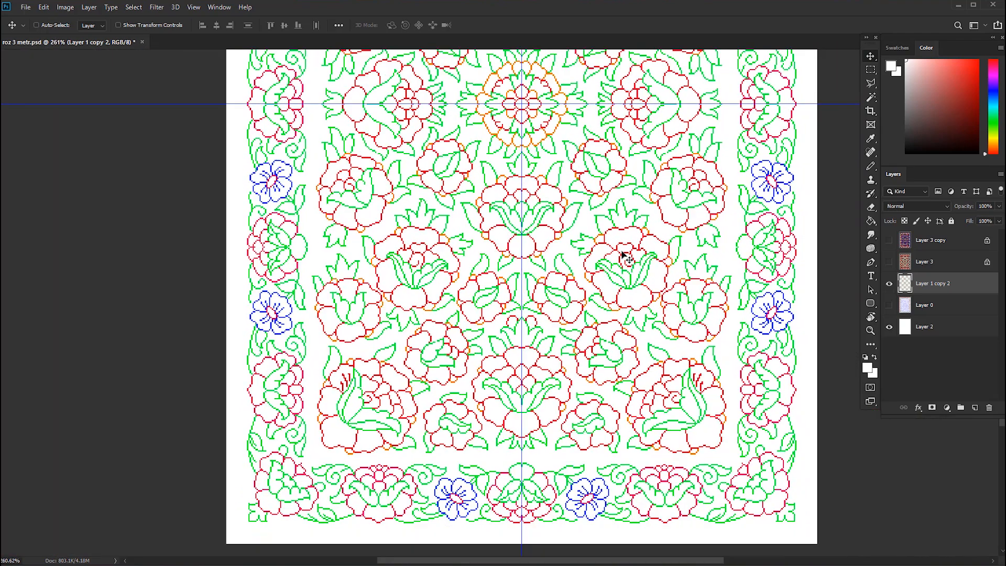
{"action": "scroll", "coordinate": [612, 259], "scroll_direction": "down", "scroll_amount": 4}
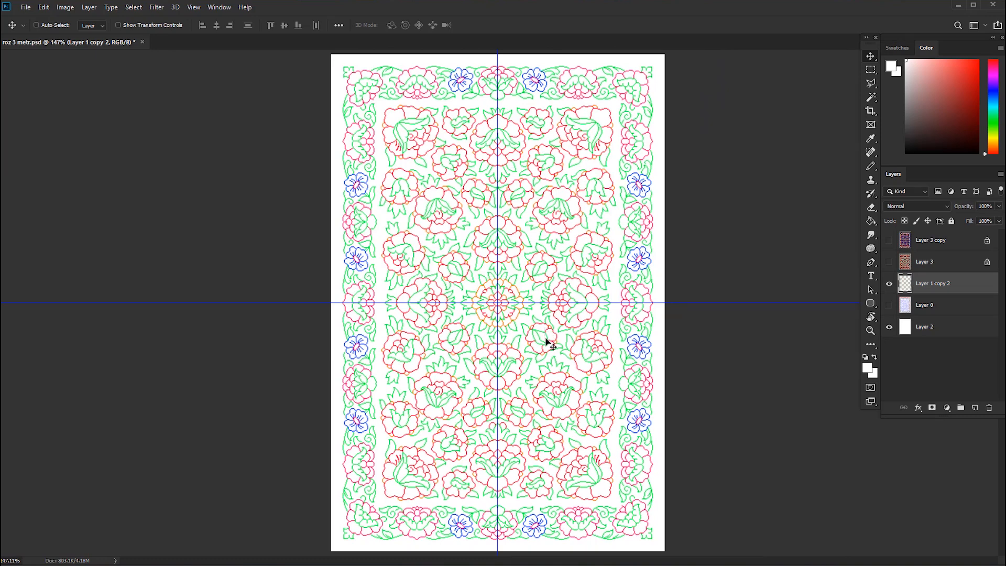
Remove the horizontal and vertical centre guides and add a new empty layer directly above Layer 0.
{"action": "left_click_drag", "start_coordinate": [542, 307], "coordinate": [576, 46]}
{"action": "left_click_drag", "start_coordinate": [482, 289], "coordinate": [5, 225]}
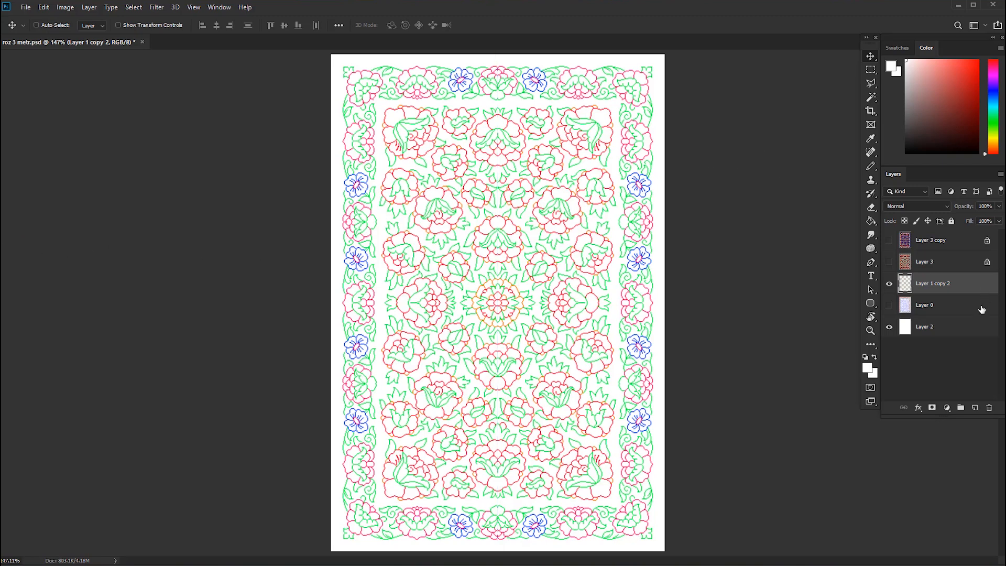
{"action": "left_click", "coordinate": [943, 309]}
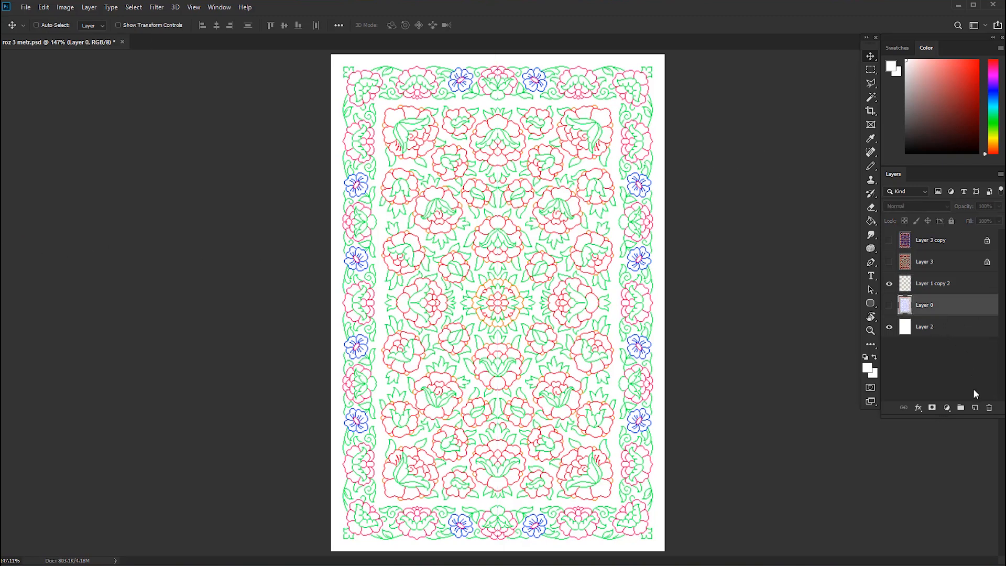
{"action": "left_click", "coordinate": [976, 408]}
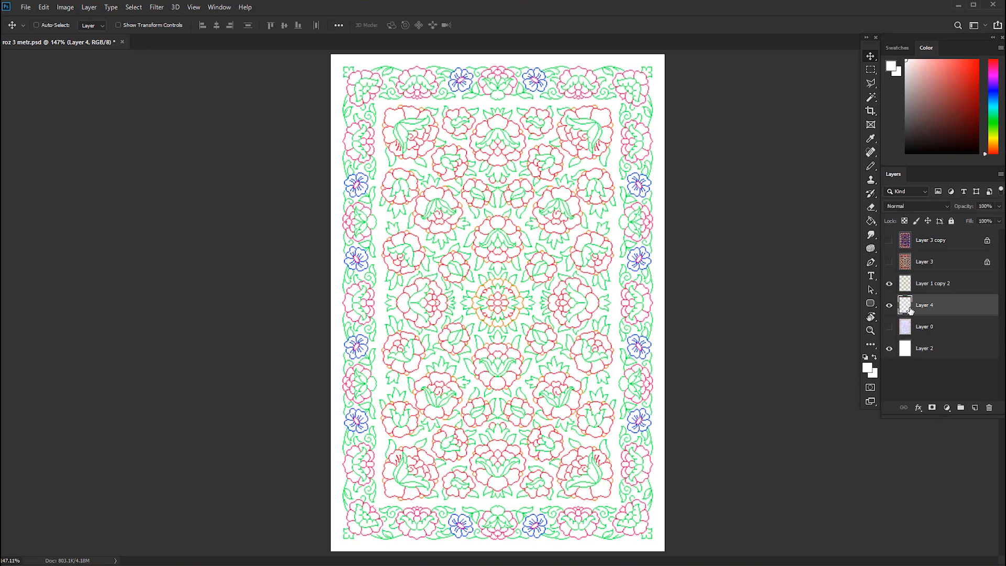
Set the foreground colour to the muted blue #6b82a5.
{"action": "left_click", "coordinate": [892, 67]}
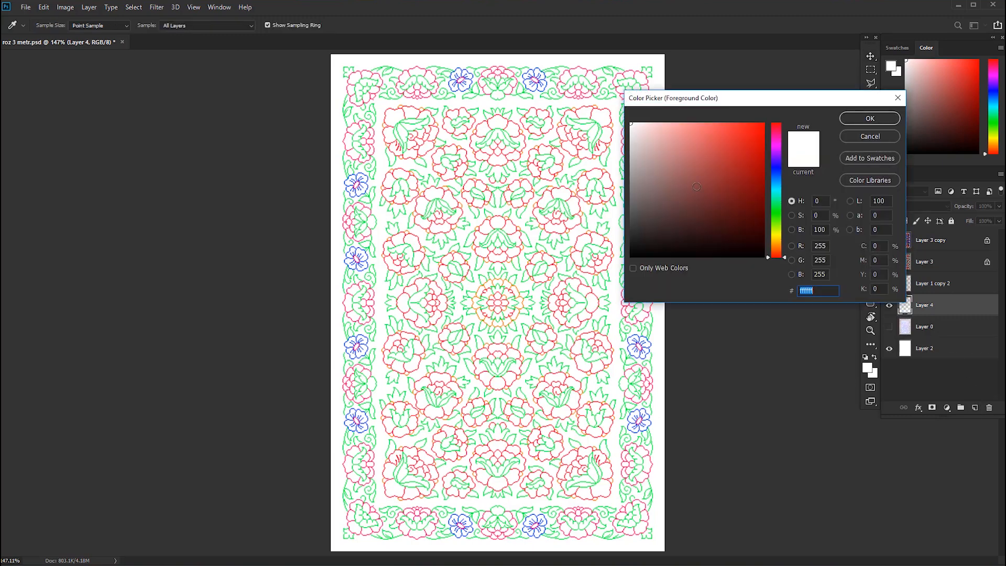
{"action": "left_click", "coordinate": [773, 159]}
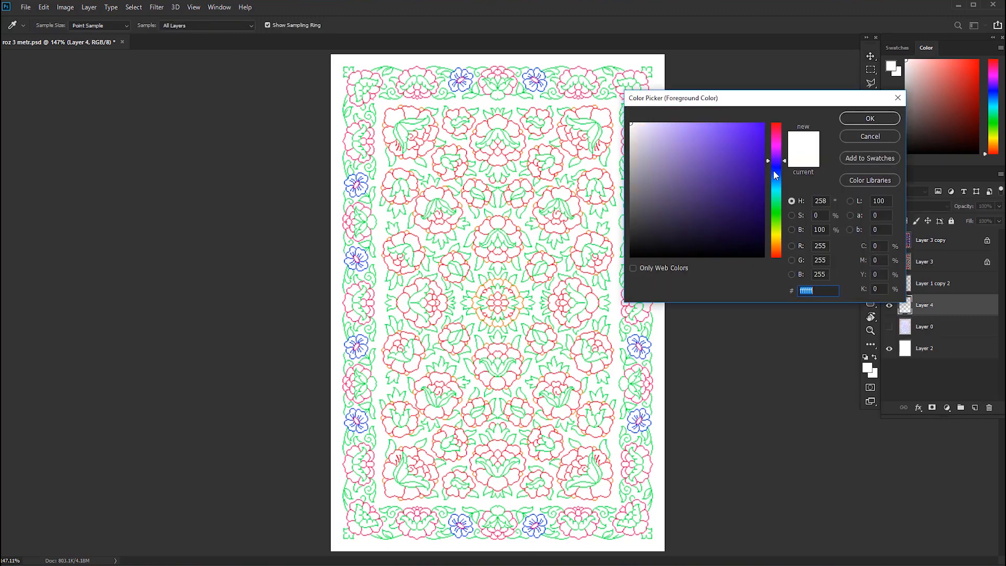
{"action": "left_click", "coordinate": [775, 175]}
{"action": "left_click", "coordinate": [682, 160]}
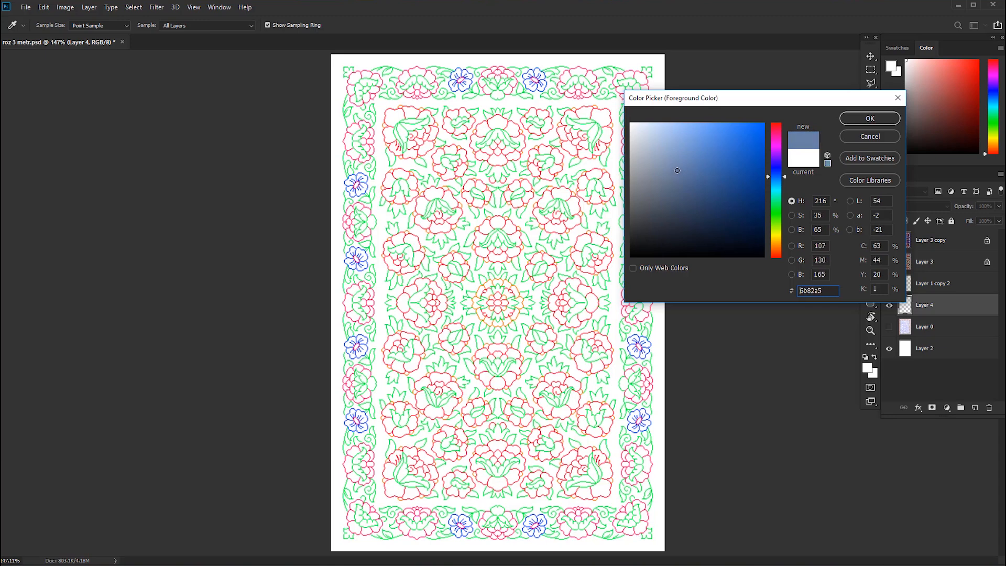
{"action": "left_click", "coordinate": [896, 119]}
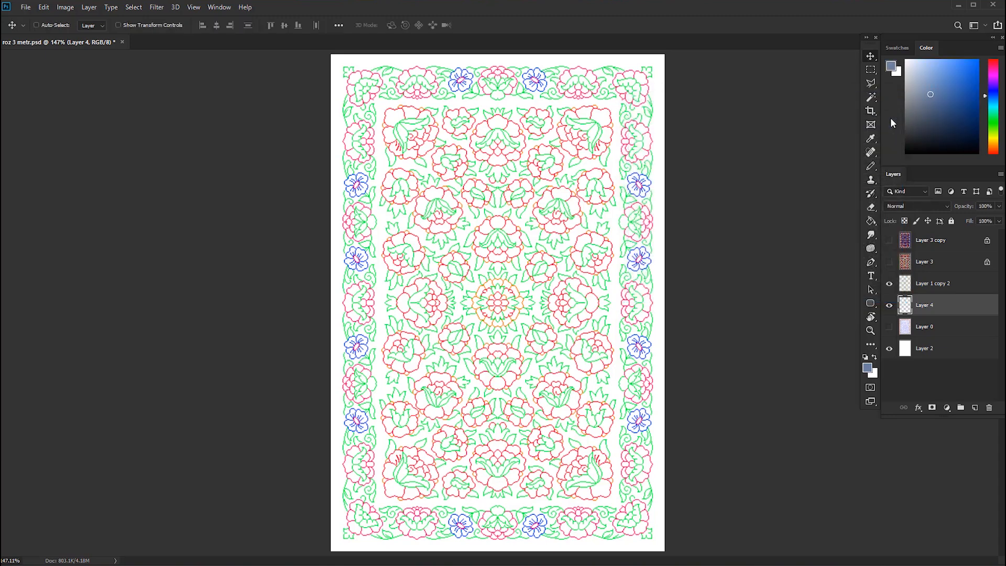
Fill the whole of Layer 4 with the foreground blue, hiding Layer 1 copy 2 only while filling.
{"action": "key", "text": "g"}
{"action": "left_click", "coordinate": [889, 284]}
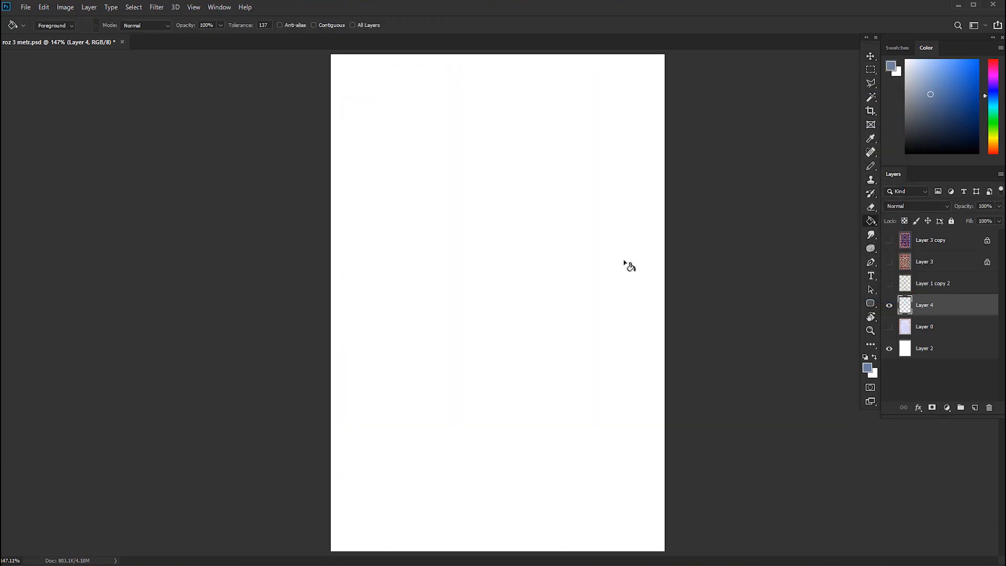
{"action": "left_click", "coordinate": [578, 258]}
{"action": "left_click", "coordinate": [889, 284]}
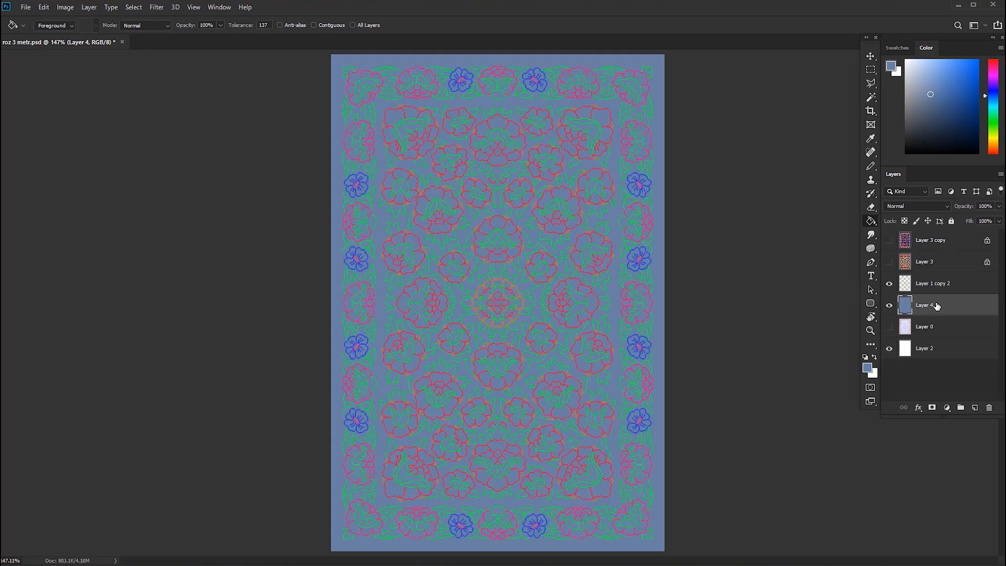
{"action": "key", "text": "ctrl+0"}
{"action": "key", "text": "v"}
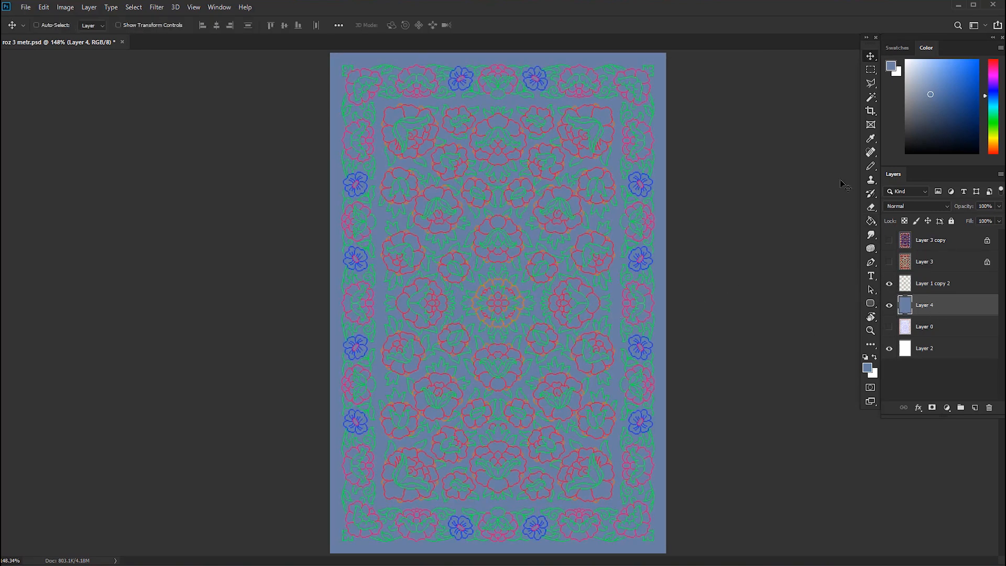
Select all green, pink, blue, red and orange outlines on Layer 1 copy 2 together with the Magic Wand.
{"action": "left_click", "coordinate": [870, 98]}
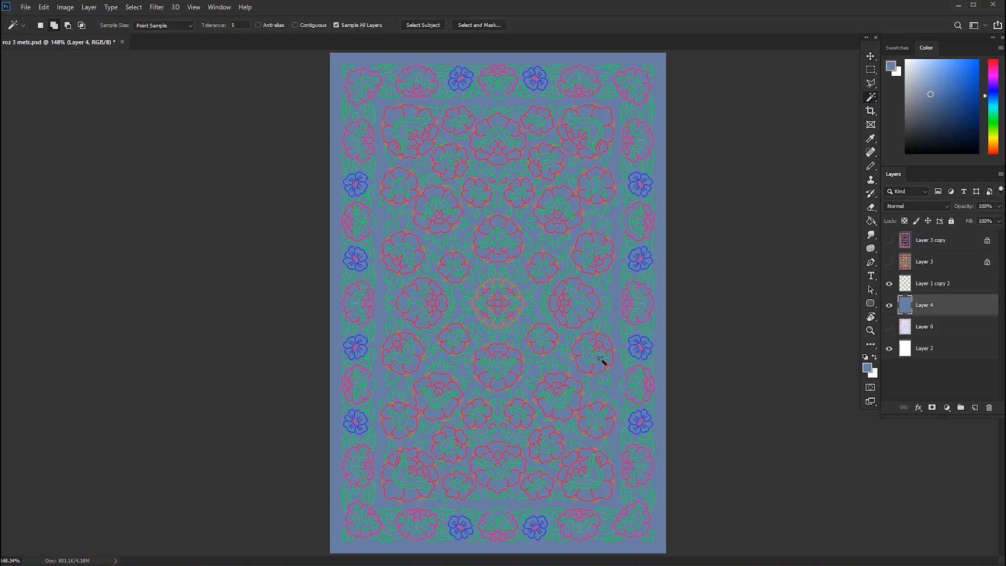
{"action": "scroll", "coordinate": [603, 363], "scroll_direction": "up", "scroll_amount": 4}
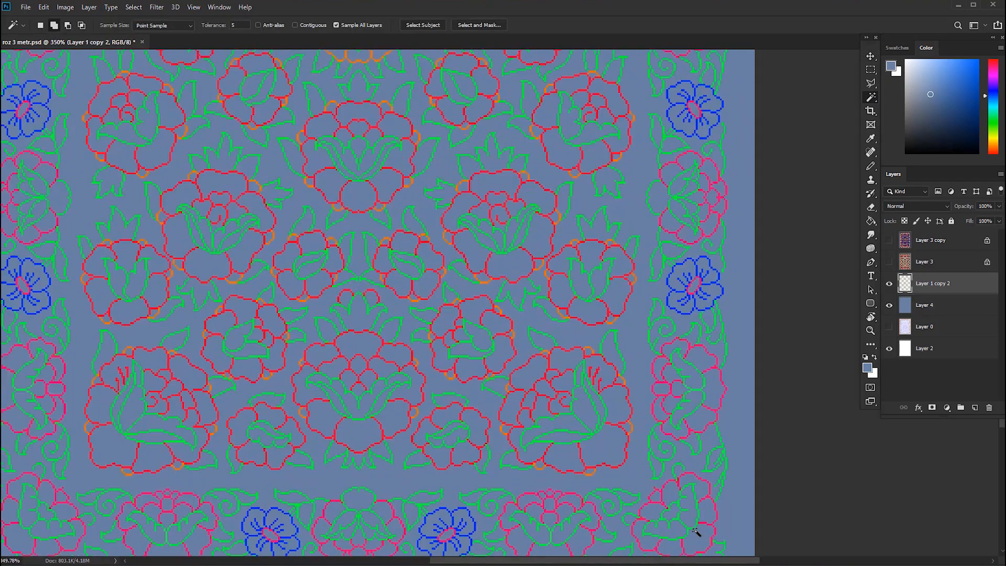
{"action": "scroll", "coordinate": [698, 531], "scroll_direction": "up", "scroll_amount": 3}
{"action": "left_click_drag", "start_coordinate": [698, 531], "coordinate": [696, 441]}
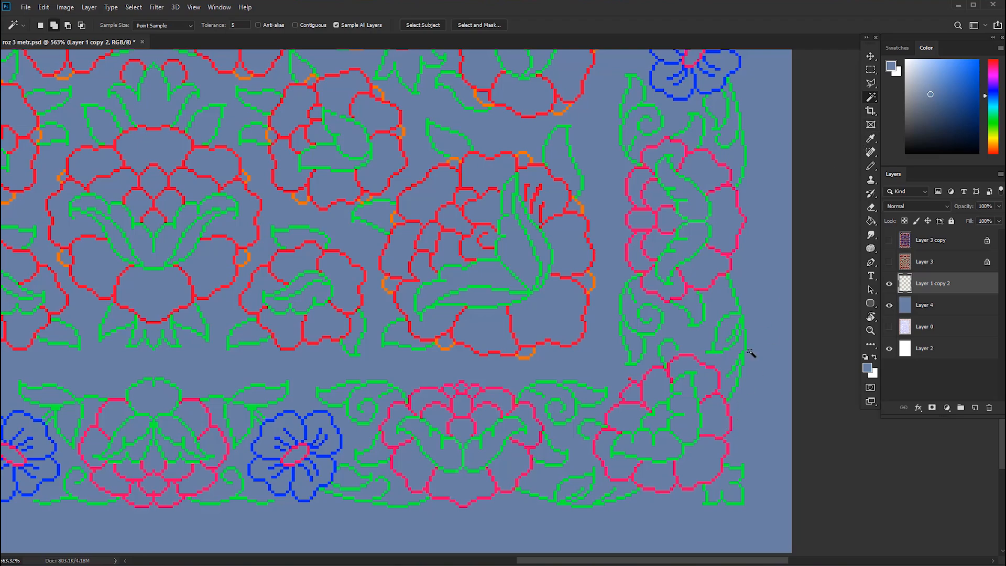
{"action": "left_click", "coordinate": [727, 447]}
{"action": "left_click", "coordinate": [742, 470], "text": "shift"}
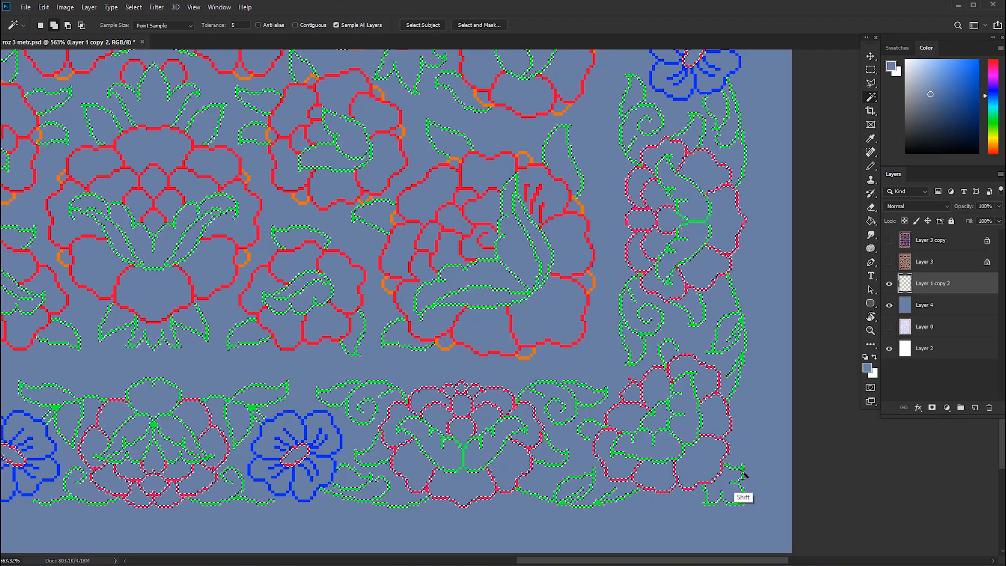
{"action": "left_click", "coordinate": [682, 103], "text": "shift"}
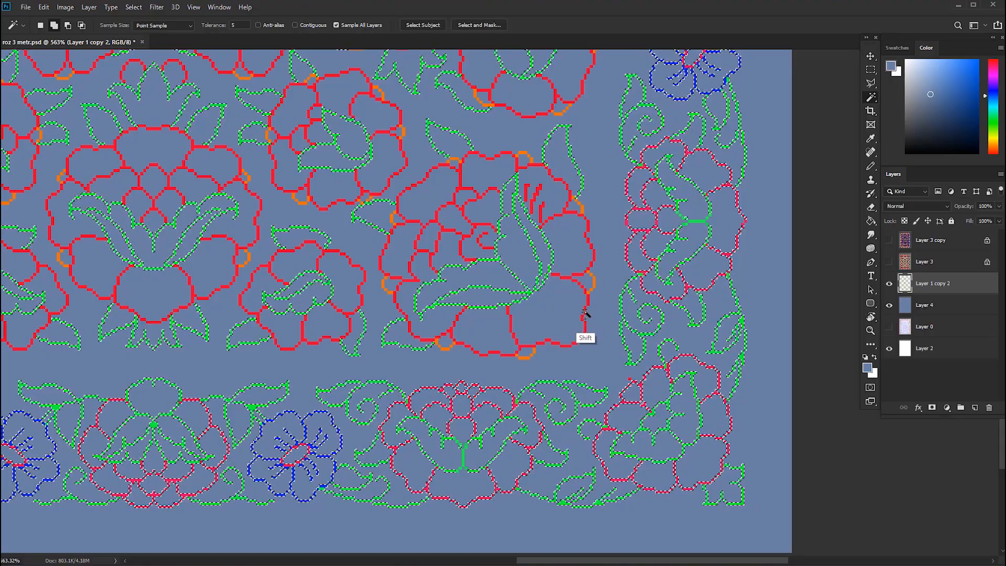
{"action": "left_click", "coordinate": [591, 283], "text": "shift"}
{"action": "left_click", "coordinate": [593, 284], "text": "shift"}
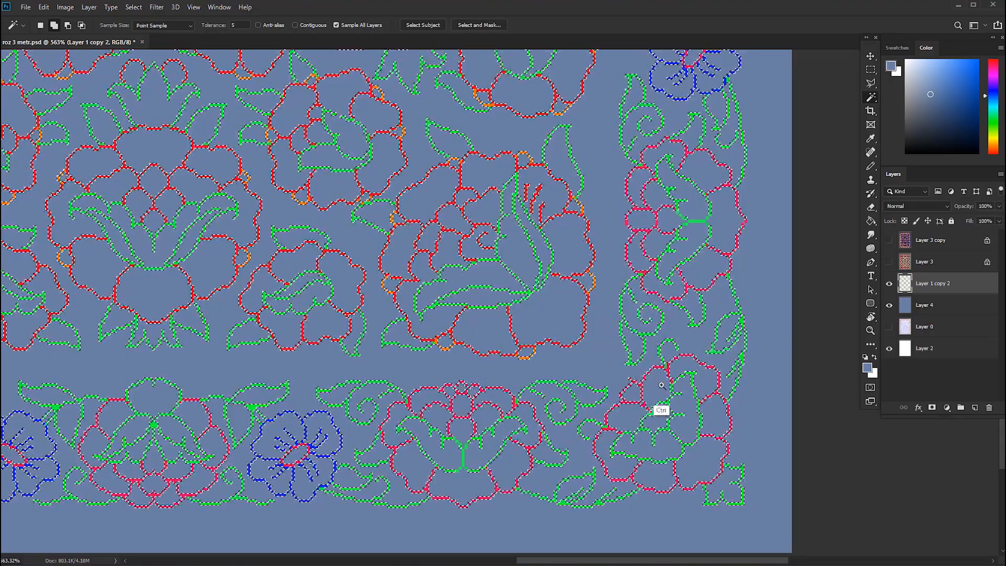
{"action": "left_click_drag", "start_coordinate": [660, 384], "coordinate": [630, 418]}
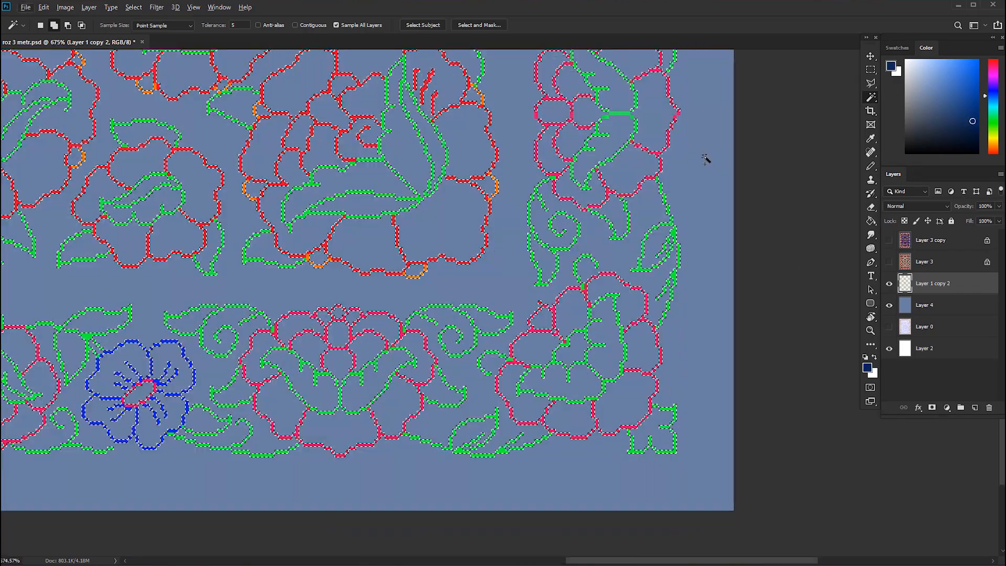
{"action": "key", "text": "b"}
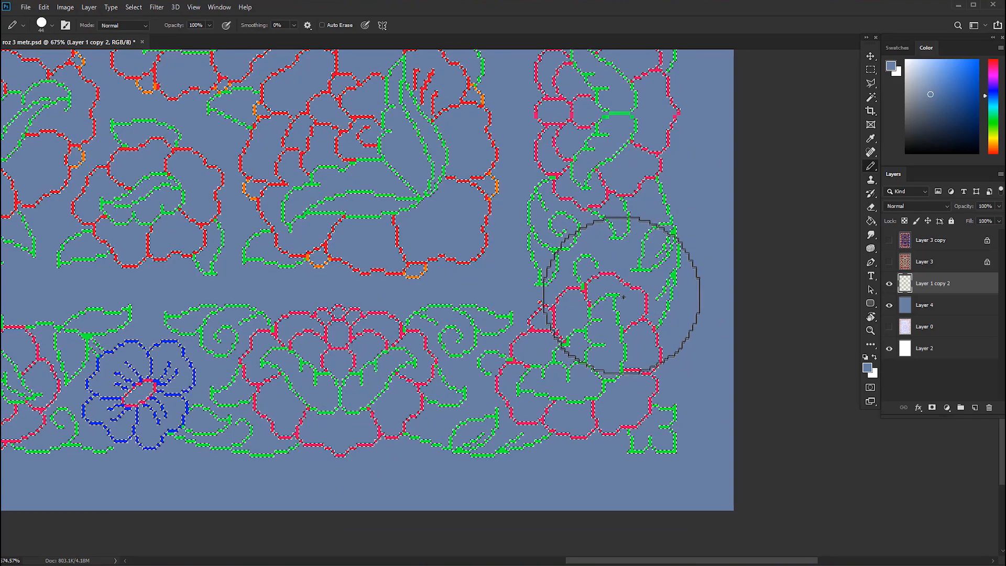
{"action": "key", "text": "w"}
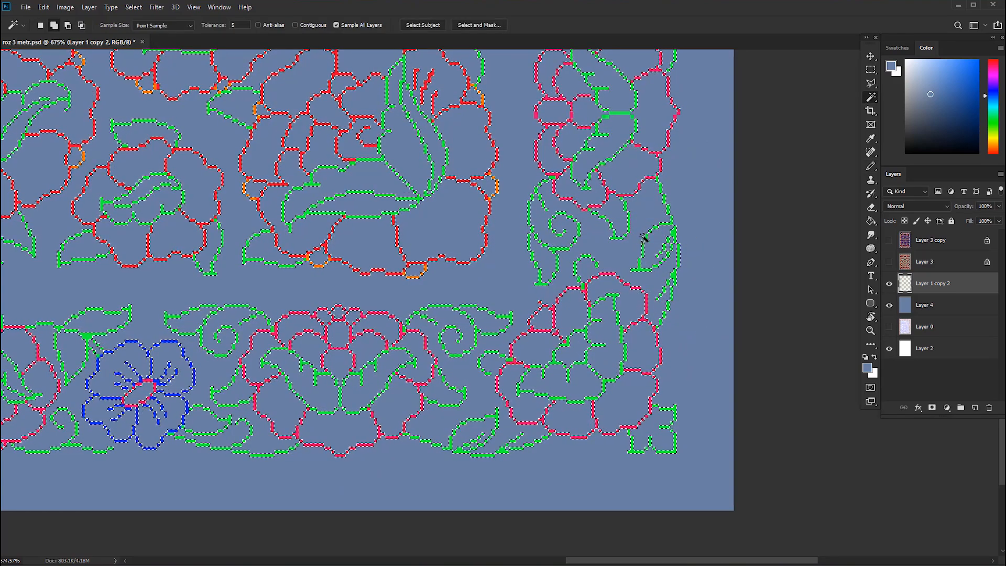
Pick a dark navy blue as the foreground colour for painting with the Pencil tool.
{"action": "key", "text": "b"}
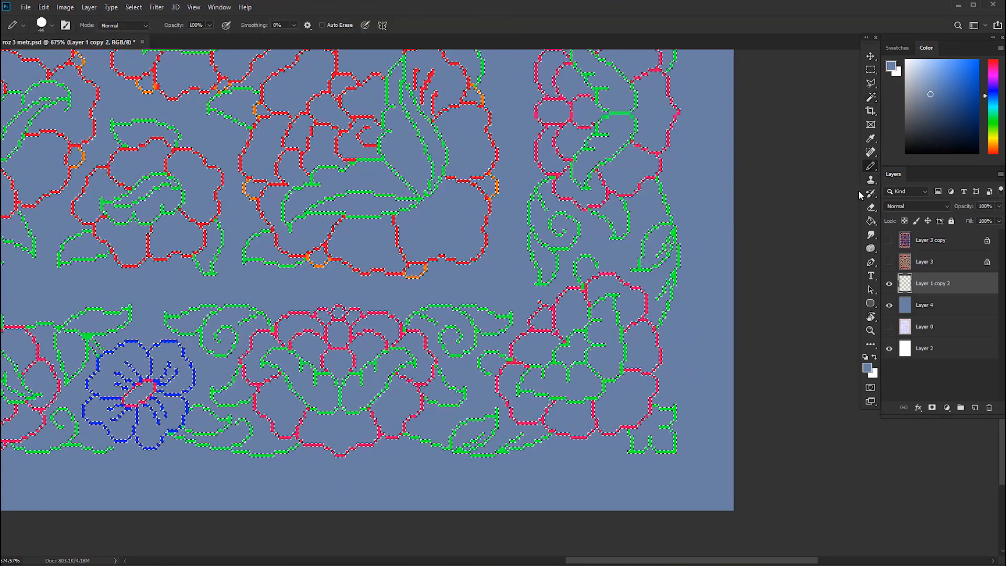
{"action": "left_click", "coordinate": [885, 68]}
{"action": "left_click_drag", "start_coordinate": [748, 202], "coordinate": [734, 210]}
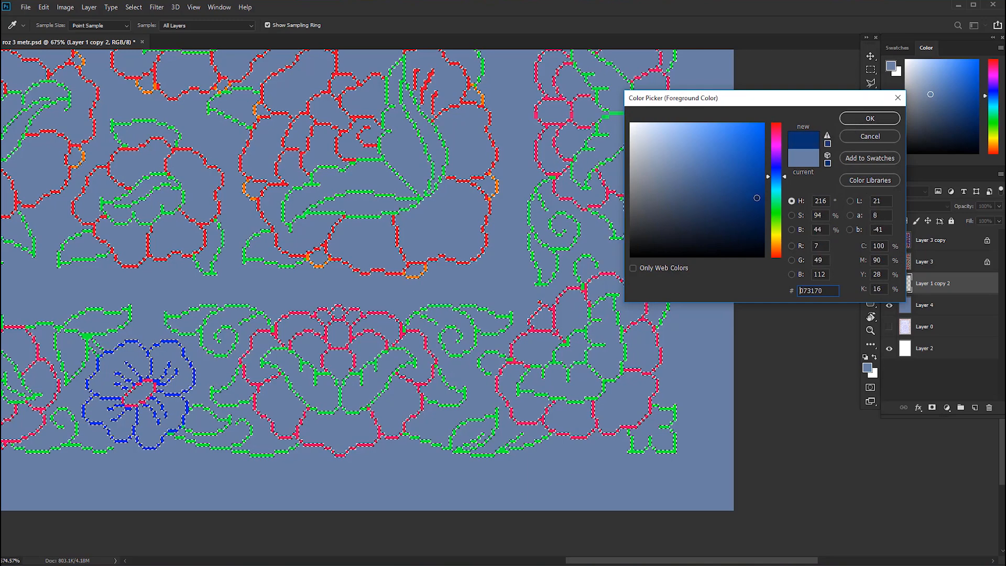
{"action": "left_click", "coordinate": [518, 204]}
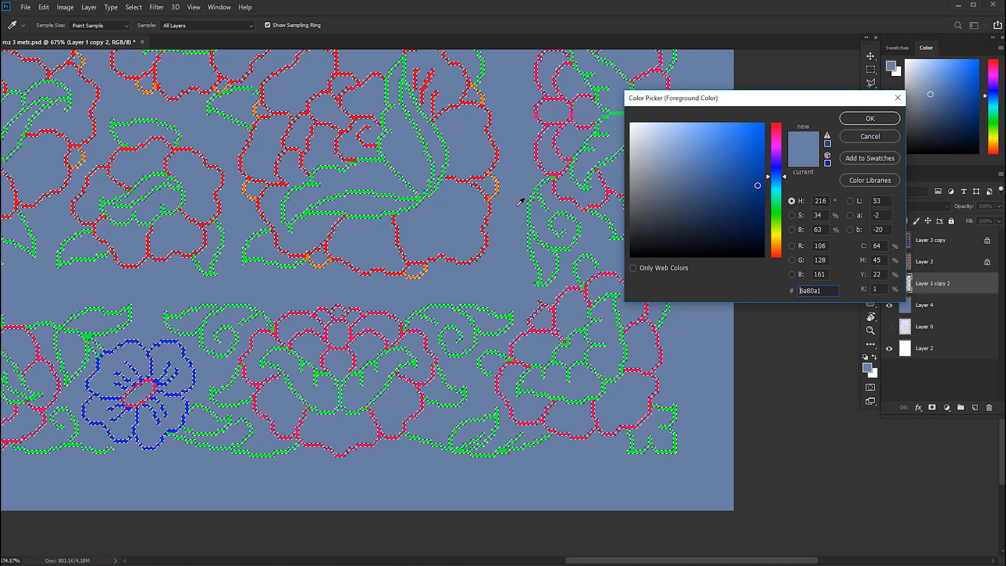
{"action": "left_click_drag", "start_coordinate": [685, 177], "coordinate": [699, 187]}
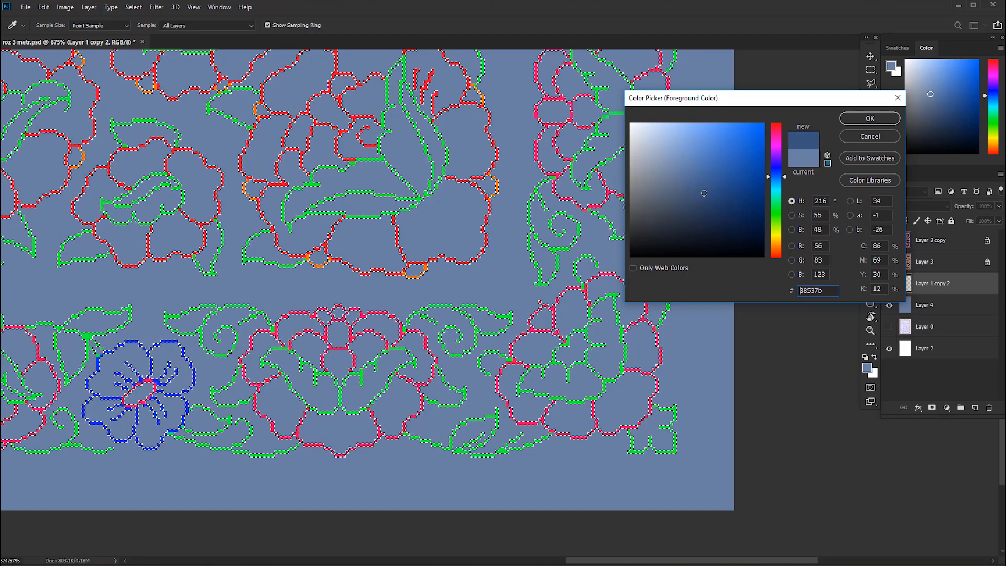
{"action": "left_click", "coordinate": [865, 121]}
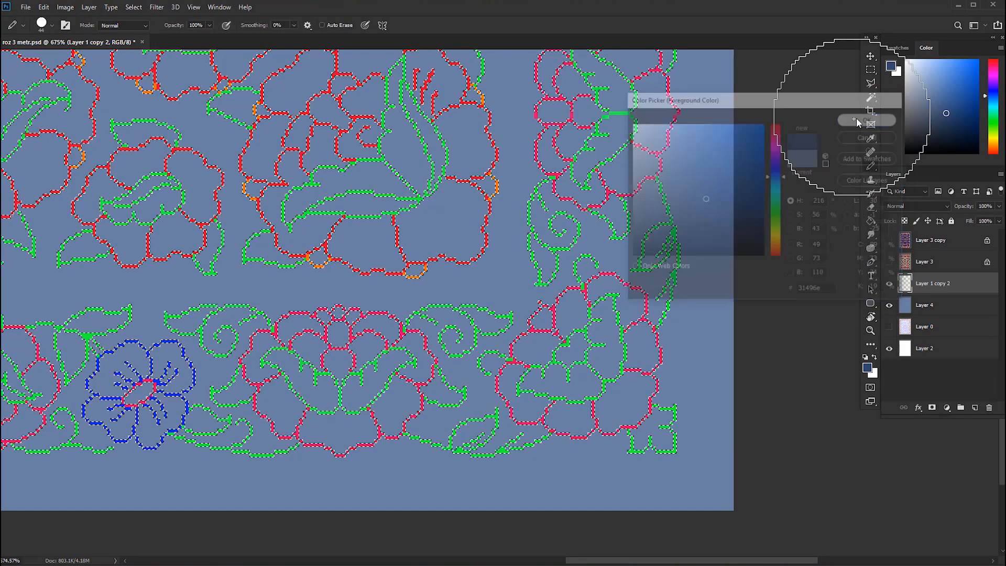
Paint the selected outlines of the rug's right border dark navy, from the lower corner up to the upper corner.
{"action": "scroll", "coordinate": [662, 494], "scroll_direction": "down", "scroll_amount": 3}
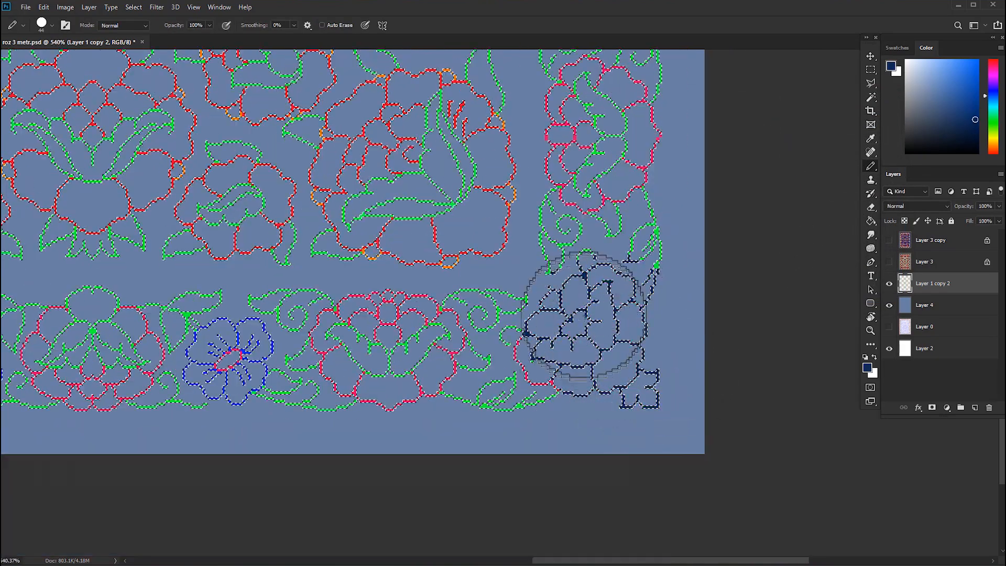
{"action": "scroll", "coordinate": [581, 354], "scroll_direction": "up", "scroll_amount": 3}
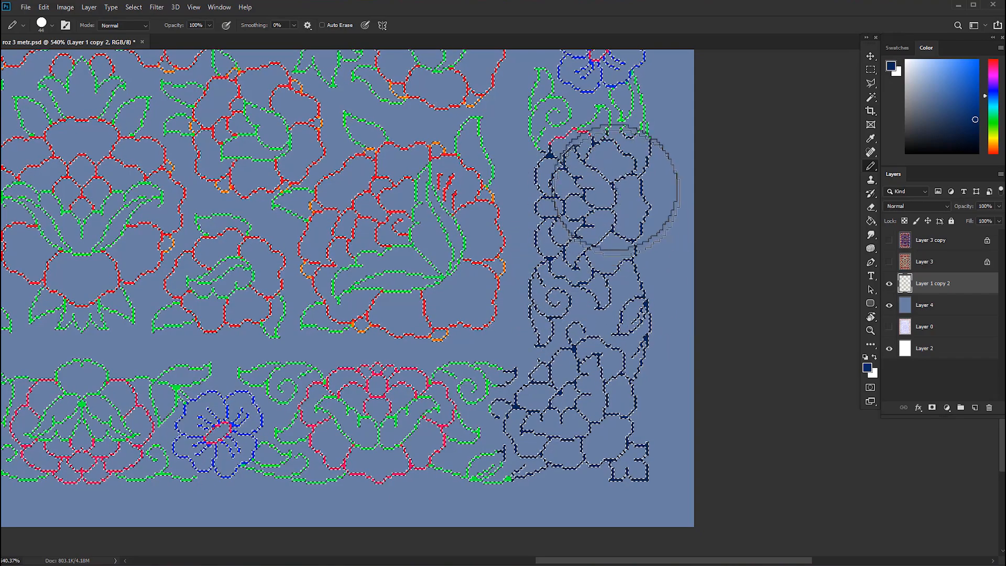
{"action": "scroll", "coordinate": [626, 222], "scroll_direction": "down", "scroll_amount": 2}
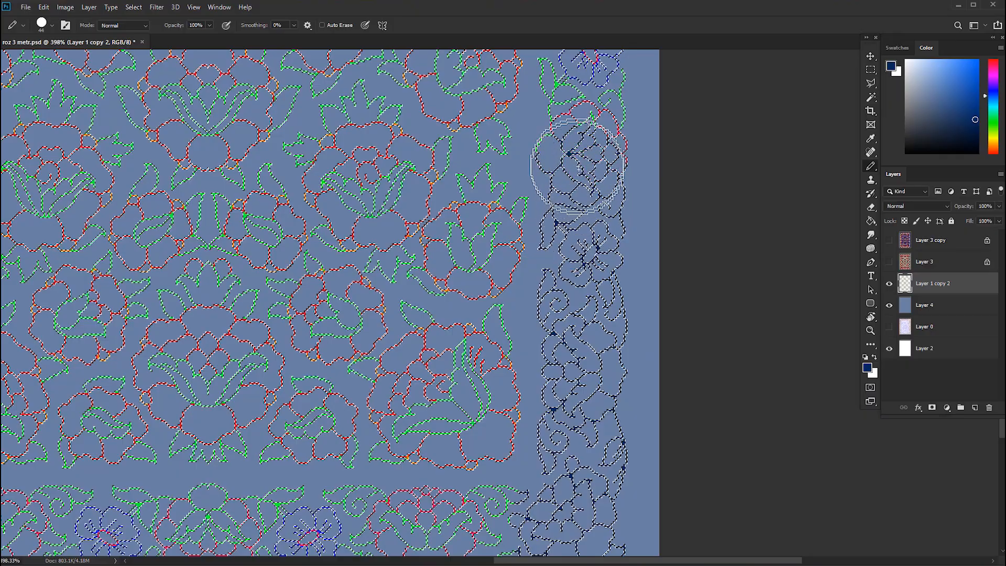
{"action": "mouse_move", "coordinate": [578, 167]}
{"action": "left_mouse_down"}
{"action": "mouse_move", "coordinate": [589, 134]}
{"action": "mouse_move", "coordinate": [637, 269]}
{"action": "mouse_move", "coordinate": [659, 449]}
{"action": "left_mouse_up"}
{"action": "scroll", "coordinate": [622, 157], "scroll_direction": "up", "scroll_amount": 5}
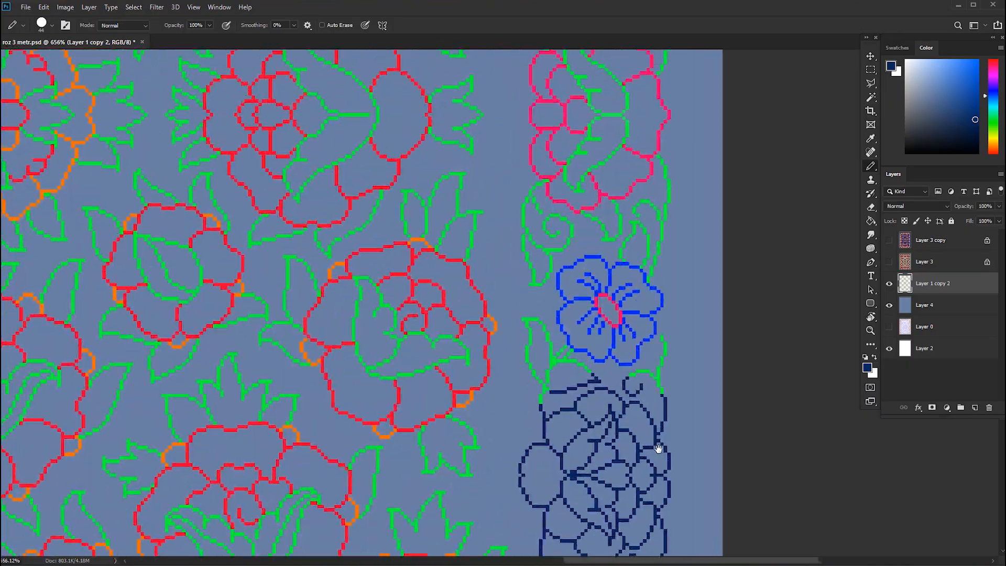
{"action": "mouse_move", "coordinate": [650, 340]}
{"action": "left_mouse_down"}
{"action": "mouse_move", "coordinate": [595, 292]}
{"action": "mouse_move", "coordinate": [619, 486]}
{"action": "left_mouse_up"}
{"action": "scroll", "coordinate": [636, 285], "scroll_direction": "down", "scroll_amount": 4}
{"action": "left_click_drag", "start_coordinate": [633, 393], "coordinate": [603, 347]}
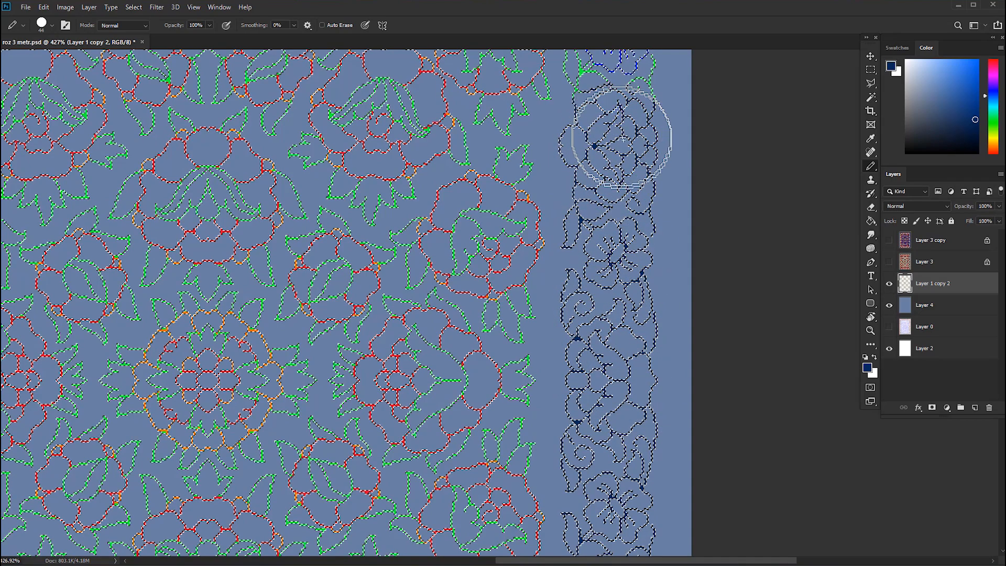
{"action": "left_click_drag", "start_coordinate": [621, 137], "coordinate": [615, 335]}
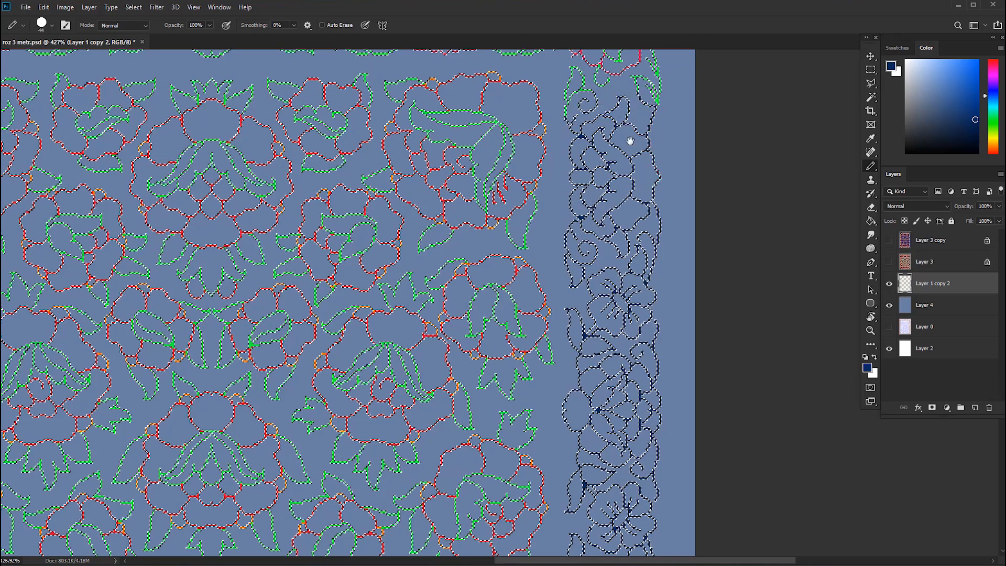
{"action": "left_click_drag", "start_coordinate": [630, 140], "coordinate": [669, 315]}
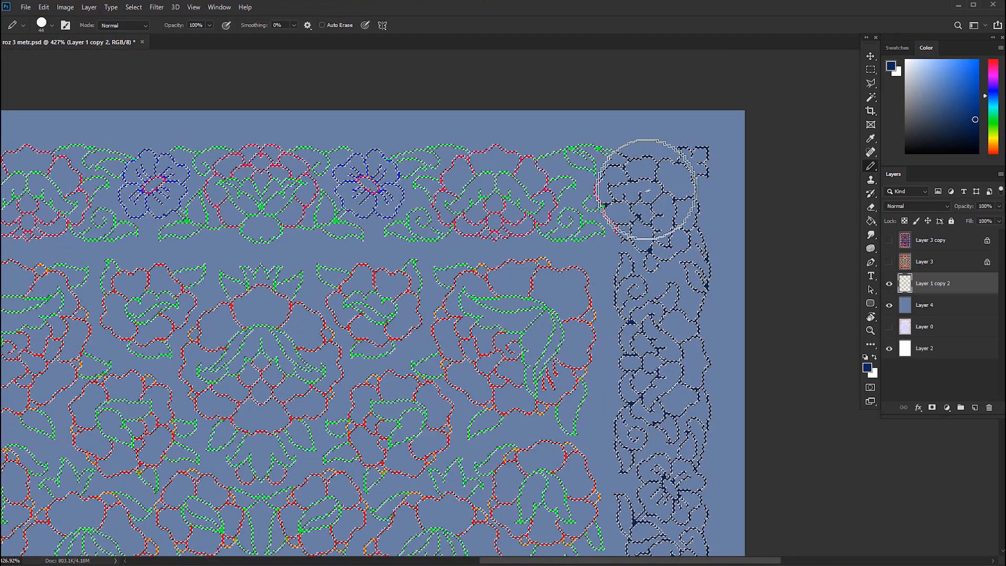
Paint the selected flower and leaf outlines along the rug's top border dark navy.
{"action": "mouse_move", "coordinate": [572, 201]}
{"action": "left_mouse_down"}
{"action": "mouse_move", "coordinate": [534, 201]}
{"action": "mouse_move", "coordinate": [547, 180]}
{"action": "mouse_move", "coordinate": [594, 173]}
{"action": "mouse_move", "coordinate": [485, 200]}
{"action": "mouse_move", "coordinate": [452, 179]}
{"action": "mouse_move", "coordinate": [438, 194]}
{"action": "mouse_move", "coordinate": [492, 172]}
{"action": "mouse_move", "coordinate": [476, 188]}
{"action": "mouse_move", "coordinate": [420, 202]}
{"action": "mouse_move", "coordinate": [384, 189]}
{"action": "mouse_move", "coordinate": [296, 198]}
{"action": "mouse_move", "coordinate": [277, 172]}
{"action": "mouse_move", "coordinate": [262, 208]}
{"action": "mouse_move", "coordinate": [218, 181]}
{"action": "mouse_move", "coordinate": [152, 192]}
{"action": "left_mouse_up"}
{"action": "left_click_drag", "start_coordinate": [193, 194], "coordinate": [609, 137]}
{"action": "mouse_move", "coordinate": [567, 149]}
{"action": "left_mouse_down"}
{"action": "mouse_move", "coordinate": [479, 131]}
{"action": "mouse_move", "coordinate": [457, 144]}
{"action": "mouse_move", "coordinate": [382, 132]}
{"action": "mouse_move", "coordinate": [362, 141]}
{"action": "mouse_move", "coordinate": [276, 125]}
{"action": "mouse_move", "coordinate": [249, 156]}
{"action": "mouse_move", "coordinate": [278, 212]}
{"action": "mouse_move", "coordinate": [274, 339]}
{"action": "mouse_move", "coordinate": [318, 196]}
{"action": "left_mouse_up"}
Paint the selected outlines of the rug's left border dark navy, working down to the lower corner.
{"action": "mouse_move", "coordinate": [314, 123]}
{"action": "left_mouse_down"}
{"action": "mouse_move", "coordinate": [305, 267]}
{"action": "mouse_move", "coordinate": [287, 249]}
{"action": "mouse_move", "coordinate": [308, 313]}
{"action": "mouse_move", "coordinate": [294, 377]}
{"action": "left_mouse_up"}
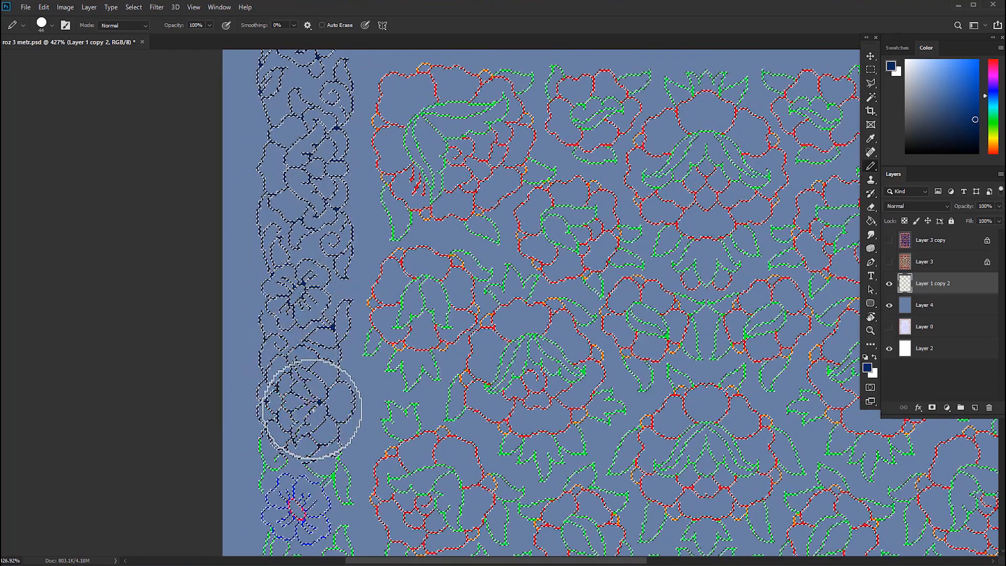
{"action": "mouse_move", "coordinate": [313, 410]}
{"action": "left_mouse_down"}
{"action": "mouse_move", "coordinate": [306, 453]}
{"action": "mouse_move", "coordinate": [336, 232]}
{"action": "left_mouse_up"}
{"action": "mouse_move", "coordinate": [333, 236]}
{"action": "left_mouse_down"}
{"action": "mouse_move", "coordinate": [318, 274]}
{"action": "mouse_move", "coordinate": [338, 299]}
{"action": "left_mouse_up"}
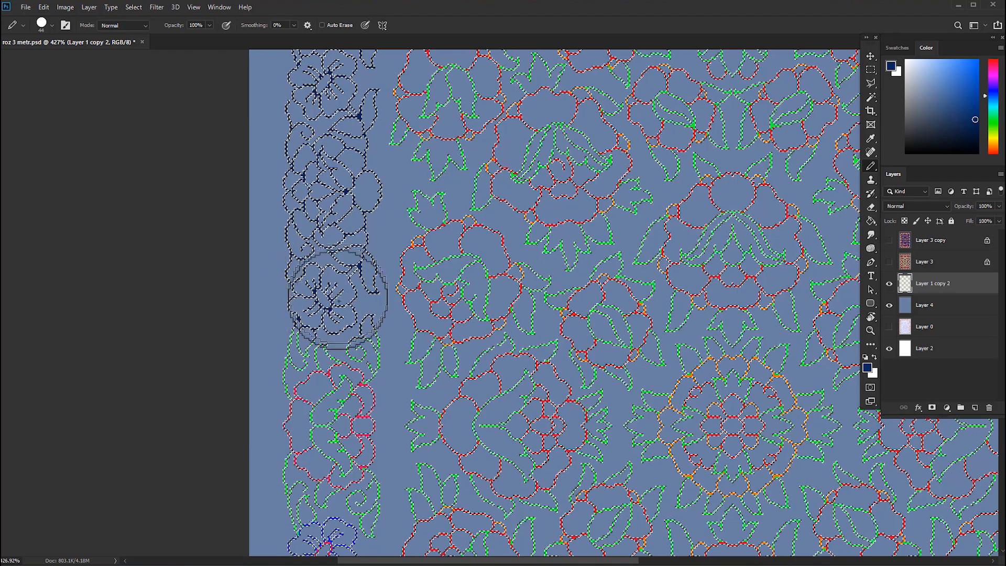
{"action": "left_click_drag", "start_coordinate": [339, 445], "coordinate": [340, 465]}
{"action": "left_click_drag", "start_coordinate": [336, 444], "coordinate": [334, 239]}
{"action": "mouse_move", "coordinate": [336, 260]}
{"action": "left_mouse_down"}
{"action": "mouse_move", "coordinate": [318, 370]}
{"action": "mouse_move", "coordinate": [334, 392]}
{"action": "left_mouse_up"}
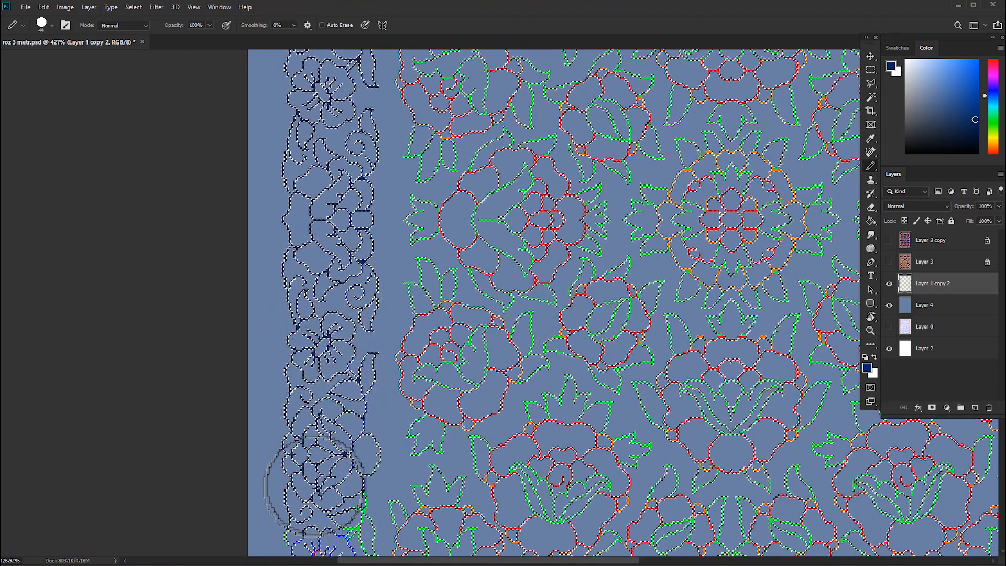
{"action": "mouse_move", "coordinate": [316, 485]}
{"action": "left_mouse_down"}
{"action": "mouse_move", "coordinate": [336, 465]}
{"action": "mouse_move", "coordinate": [319, 220]}
{"action": "left_mouse_up"}
{"action": "left_click_drag", "start_coordinate": [319, 256], "coordinate": [316, 334]}
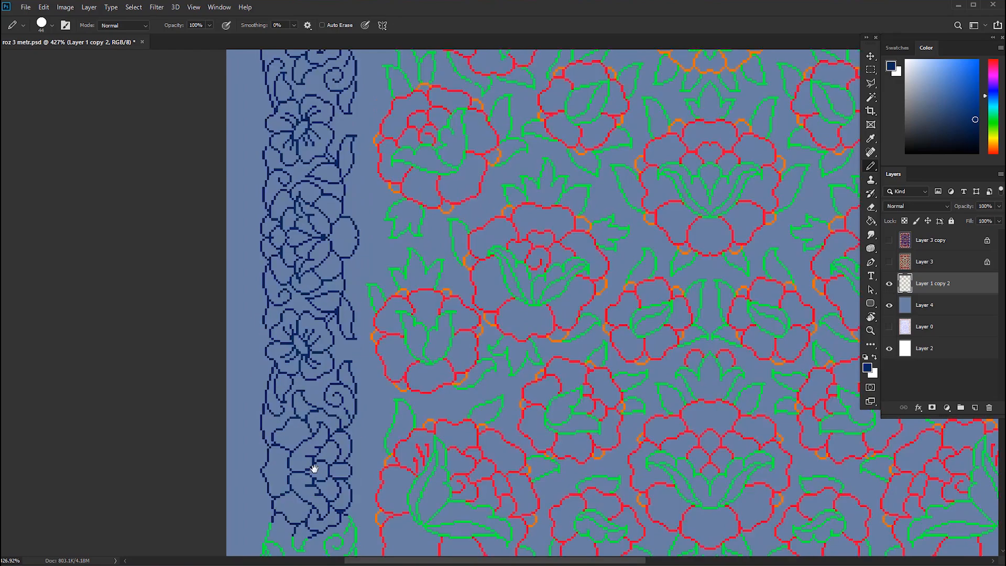
{"action": "left_click_drag", "start_coordinate": [314, 467], "coordinate": [321, 265]}
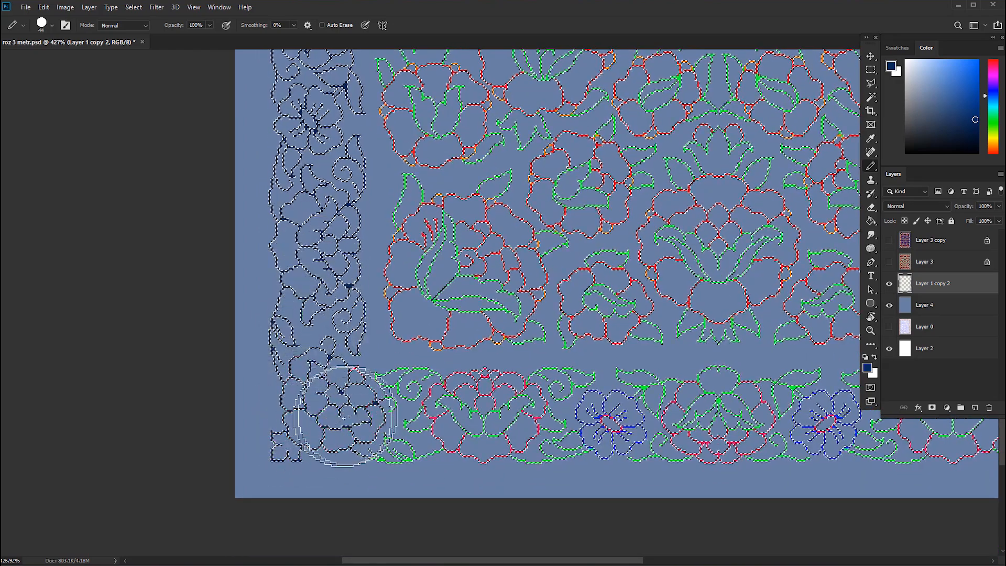
Paint the selected flower and leaf outlines along the rug's bottom border dark navy.
{"action": "left_click_drag", "start_coordinate": [744, 418], "coordinate": [617, 426]}
{"action": "mouse_move", "coordinate": [782, 423]}
{"action": "left_mouse_down"}
{"action": "mouse_move", "coordinate": [538, 412]}
{"action": "mouse_move", "coordinate": [674, 422]}
{"action": "left_mouse_up"}
{"action": "scroll", "coordinate": [674, 422], "scroll_direction": "down", "scroll_amount": 10}
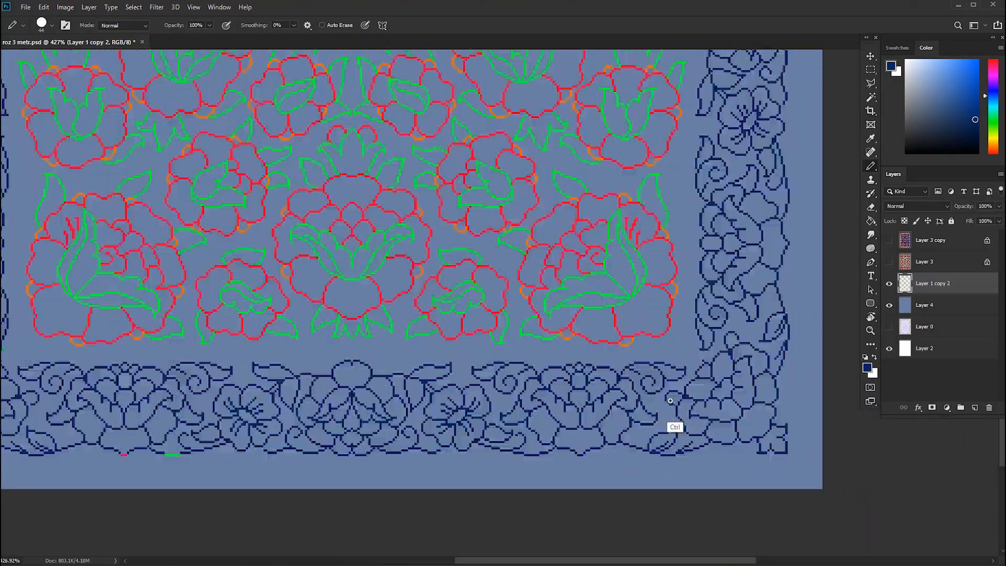
Sample the rug's blue background and darken the foreground colour to the muted blue #455e82.
{"action": "scroll", "coordinate": [675, 240], "scroll_direction": "up", "scroll_amount": 12}
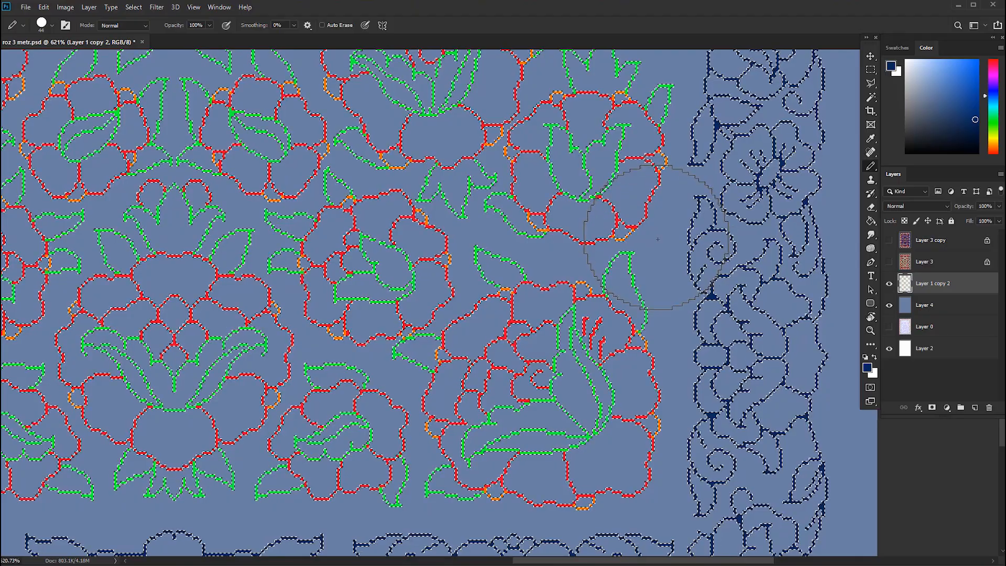
{"action": "key", "text": "alt"}
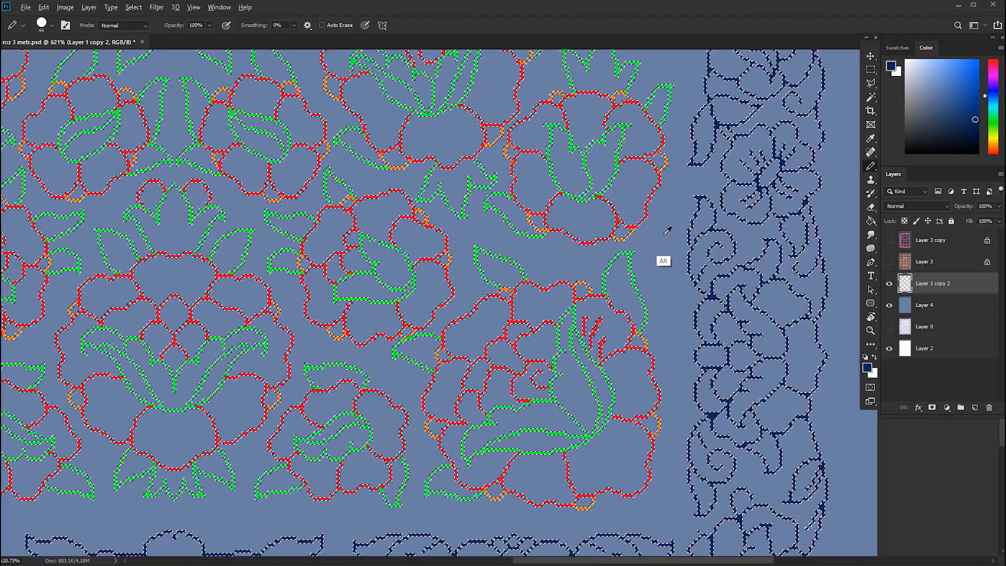
{"action": "left_click", "coordinate": [668, 232], "text": "alt"}
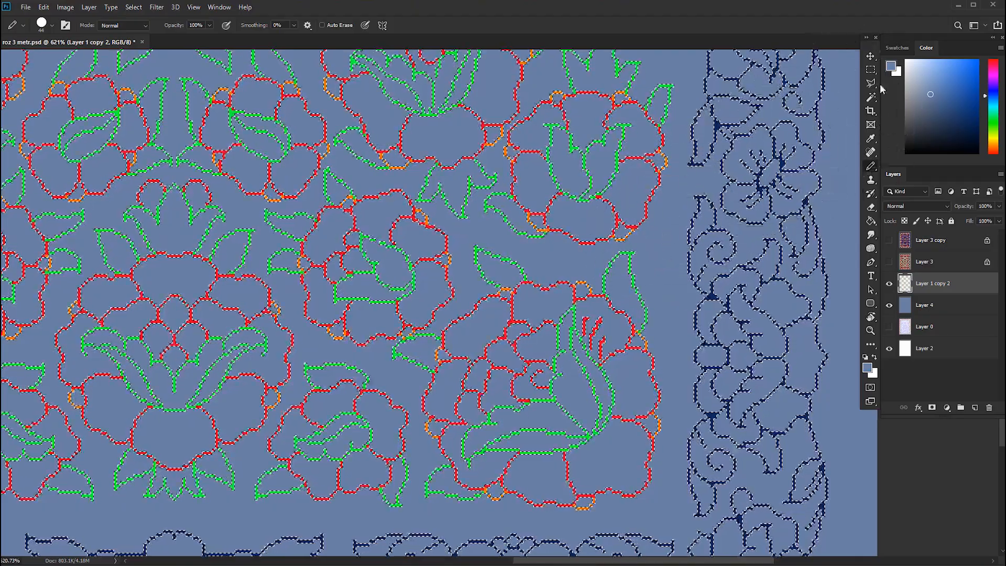
{"action": "left_click", "coordinate": [889, 66]}
{"action": "left_click", "coordinate": [622, 223]}
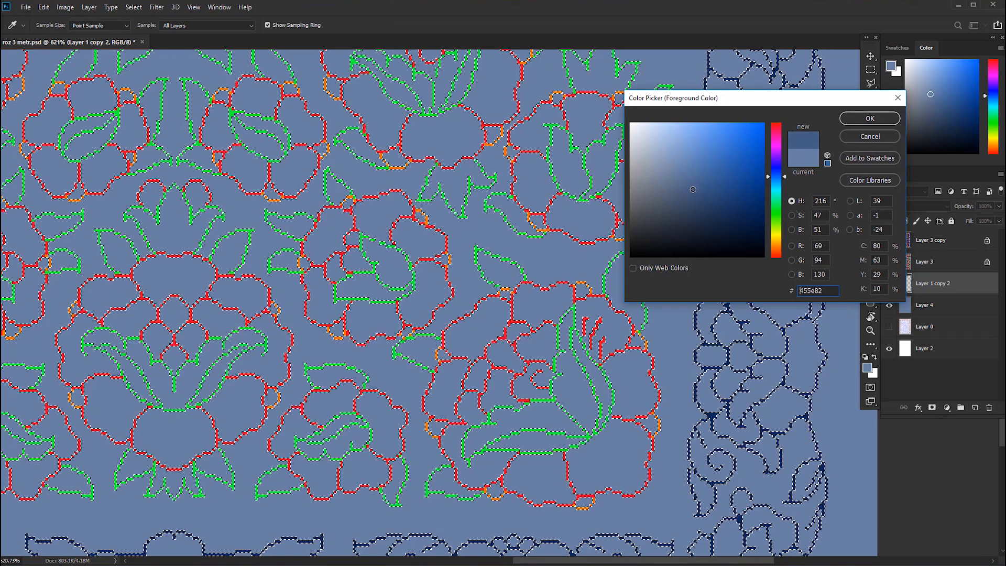
{"action": "left_click", "coordinate": [841, 119]}
Paint the selected flower and leaf outlines in the lower right and lower centre of the inner field muted blue.
{"action": "left_click_drag", "start_coordinate": [606, 304], "coordinate": [542, 294]}
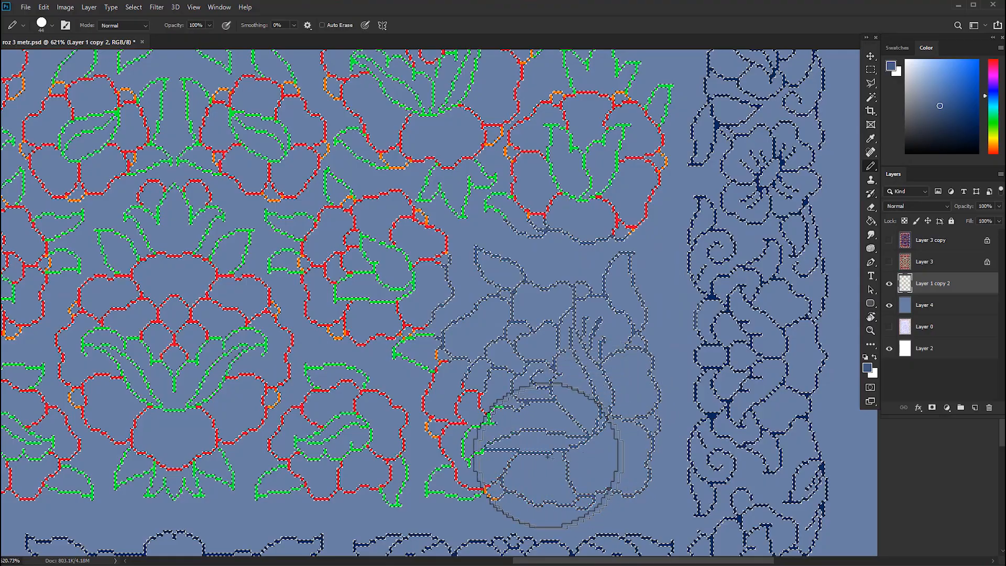
{"action": "scroll", "coordinate": [465, 388], "scroll_direction": "down", "scroll_amount": 6}
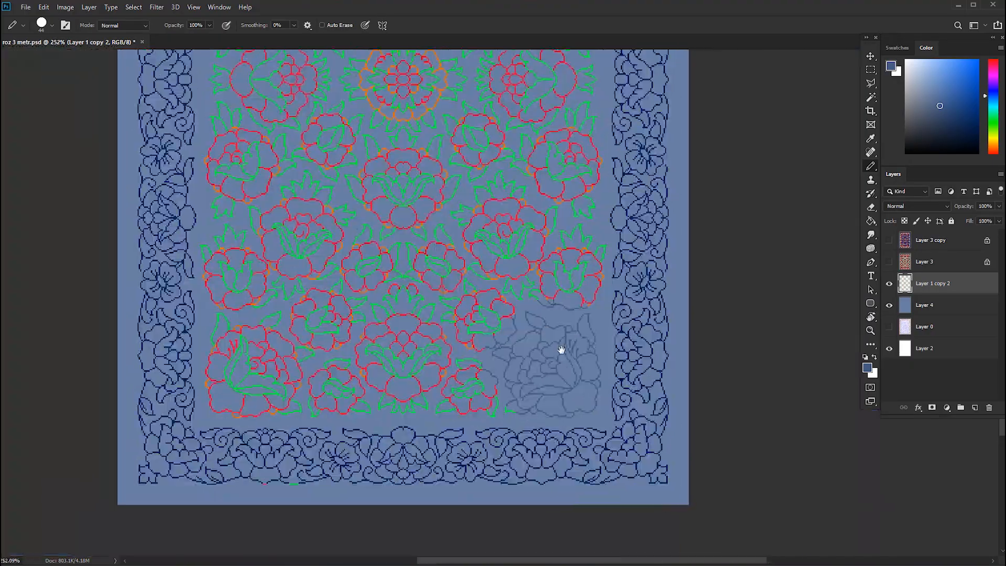
{"action": "scroll", "coordinate": [580, 379], "scroll_direction": "up", "scroll_amount": 5}
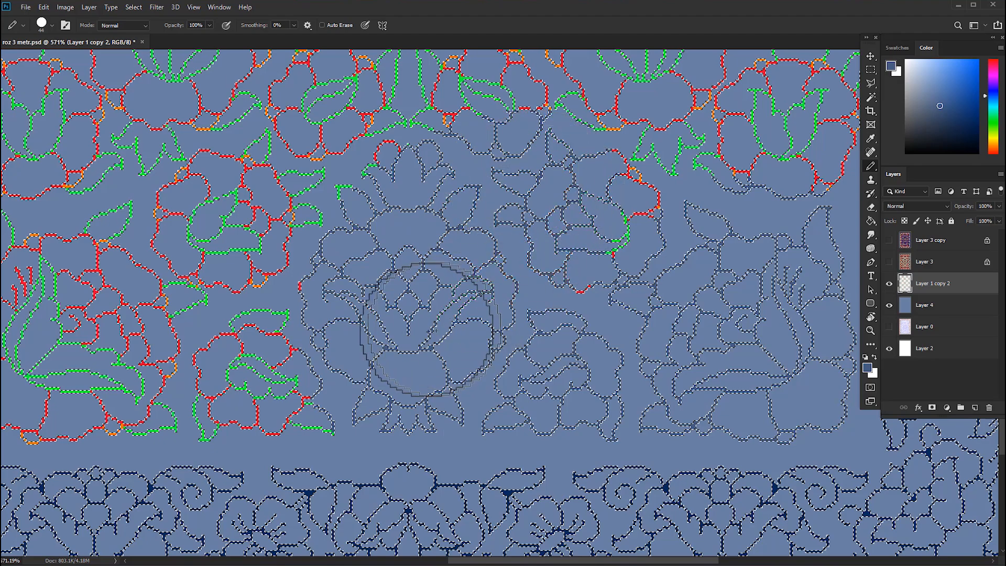
{"action": "left_click_drag", "start_coordinate": [706, 185], "coordinate": [550, 292]}
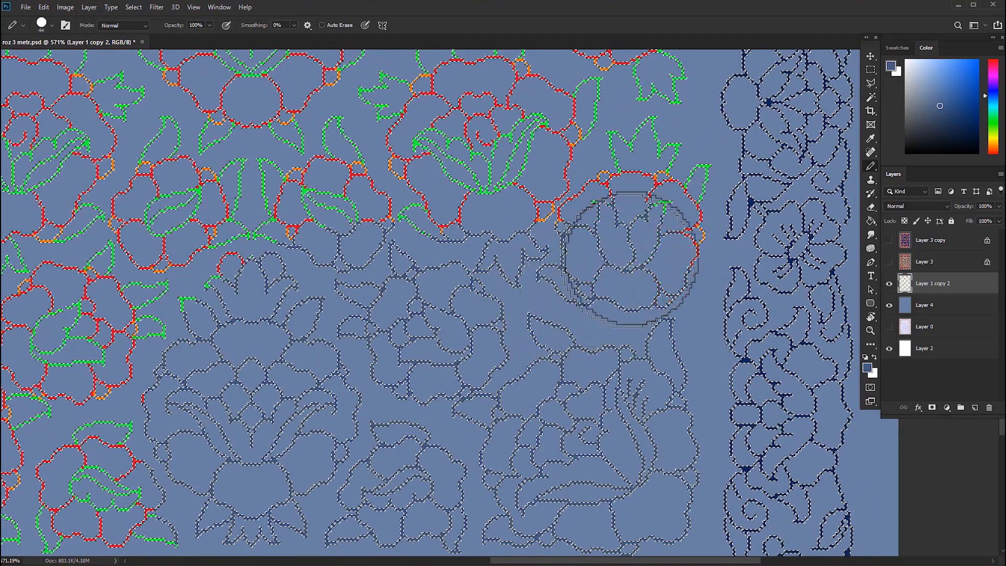
{"action": "mouse_move", "coordinate": [633, 188]}
{"action": "left_mouse_down"}
{"action": "mouse_move", "coordinate": [637, 119]}
{"action": "mouse_move", "coordinate": [599, 110]}
{"action": "mouse_move", "coordinate": [461, 175]}
{"action": "mouse_move", "coordinate": [427, 169]}
{"action": "mouse_move", "coordinate": [503, 113]}
{"action": "mouse_move", "coordinate": [431, 116]}
{"action": "mouse_move", "coordinate": [273, 223]}
{"action": "mouse_move", "coordinate": [234, 208]}
{"action": "mouse_move", "coordinate": [152, 339]}
{"action": "mouse_move", "coordinate": [149, 209]}
{"action": "mouse_move", "coordinate": [76, 392]}
{"action": "mouse_move", "coordinate": [74, 294]}
{"action": "mouse_move", "coordinate": [52, 407]}
{"action": "mouse_move", "coordinate": [104, 427]}
{"action": "mouse_move", "coordinate": [167, 417]}
{"action": "mouse_move", "coordinate": [180, 444]}
{"action": "mouse_move", "coordinate": [145, 482]}
{"action": "mouse_move", "coordinate": [68, 490]}
{"action": "left_mouse_up"}
{"action": "left_click_drag", "start_coordinate": [132, 485], "coordinate": [164, 489]}
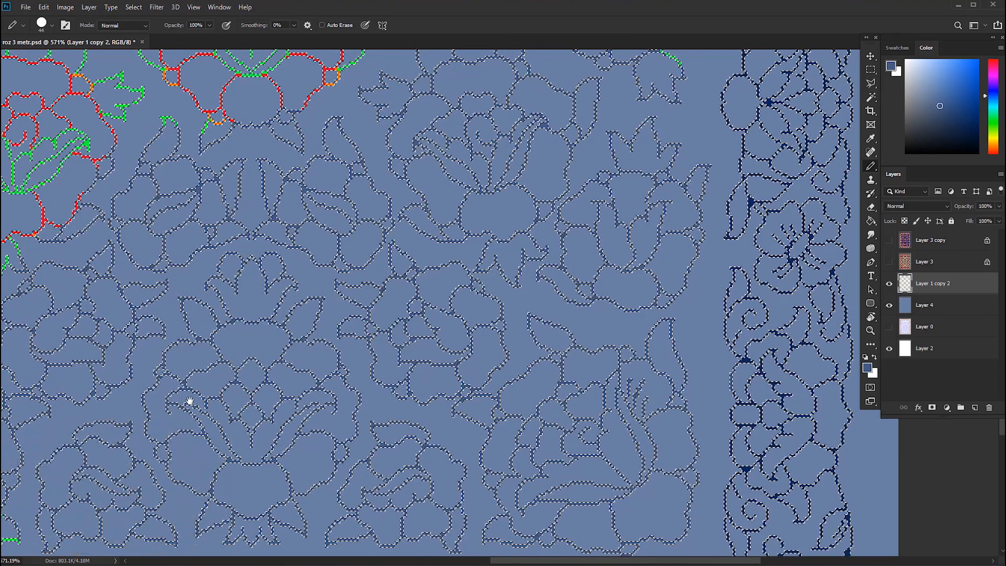
Paint the selected outlines between the lower field flowers and the central rosette muted blue, out to the right border.
{"action": "mouse_move", "coordinate": [190, 399]}
{"action": "left_mouse_down"}
{"action": "mouse_move", "coordinate": [245, 404]}
{"action": "mouse_move", "coordinate": [303, 480]}
{"action": "left_mouse_up"}
{"action": "left_click_drag", "start_coordinate": [317, 317], "coordinate": [332, 433]}
{"action": "mouse_move", "coordinate": [398, 346]}
{"action": "left_mouse_down"}
{"action": "mouse_move", "coordinate": [488, 236]}
{"action": "mouse_move", "coordinate": [411, 168]}
{"action": "mouse_move", "coordinate": [420, 101]}
{"action": "mouse_move", "coordinate": [337, 90]}
{"action": "mouse_move", "coordinate": [684, 124]}
{"action": "left_mouse_up"}
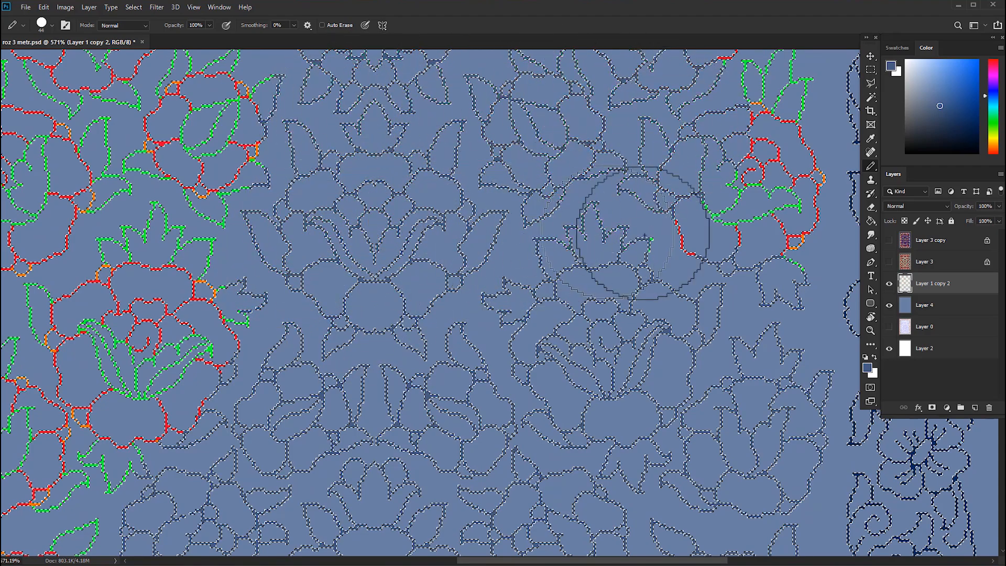
{"action": "left_click_drag", "start_coordinate": [644, 235], "coordinate": [671, 277]}
{"action": "left_click_drag", "start_coordinate": [637, 280], "coordinate": [455, 362]}
{"action": "mouse_move", "coordinate": [535, 352]}
{"action": "left_mouse_down"}
{"action": "mouse_move", "coordinate": [576, 342]}
{"action": "mouse_move", "coordinate": [580, 305]}
{"action": "left_mouse_up"}
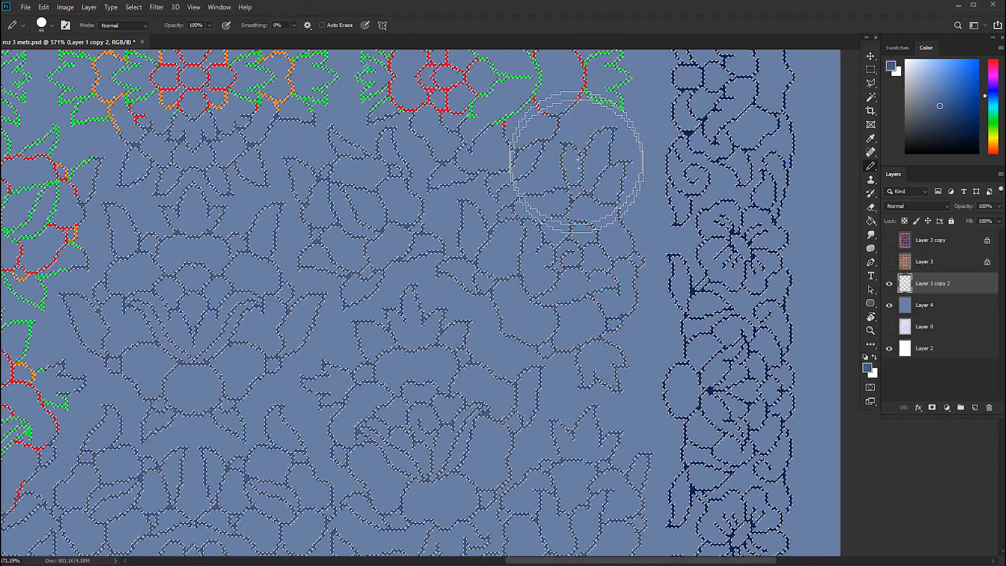
Paint the selected flower and leaf outlines to the right of the central rosette muted blue.
{"action": "left_click_drag", "start_coordinate": [578, 159], "coordinate": [574, 115]}
{"action": "left_click_drag", "start_coordinate": [575, 157], "coordinate": [607, 359]}
{"action": "left_click_drag", "start_coordinate": [606, 358], "coordinate": [607, 190]}
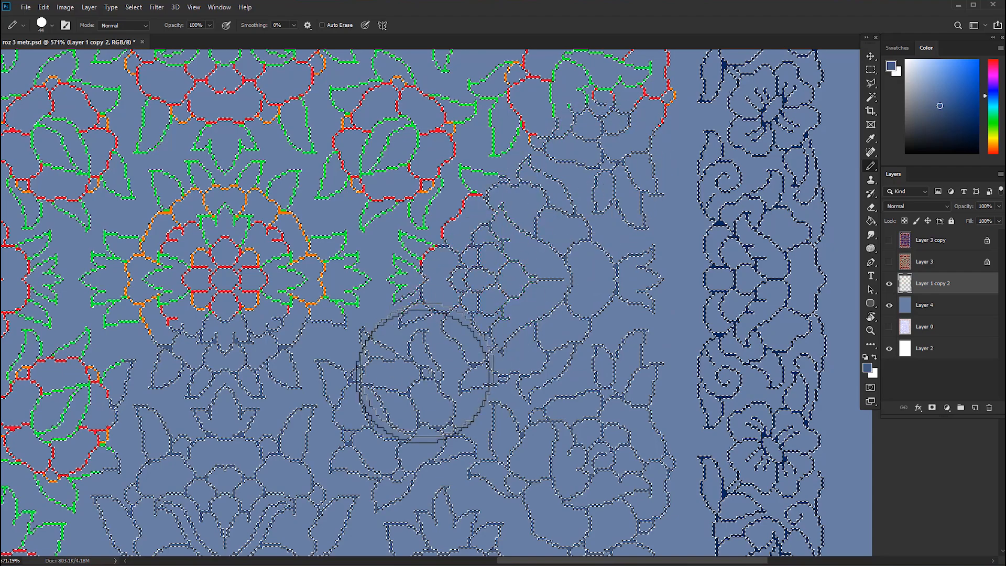
{"action": "left_click_drag", "start_coordinate": [378, 186], "coordinate": [406, 112]}
{"action": "left_click_drag", "start_coordinate": [434, 156], "coordinate": [413, 337]}
{"action": "left_click_drag", "start_coordinate": [415, 329], "coordinate": [477, 262]}
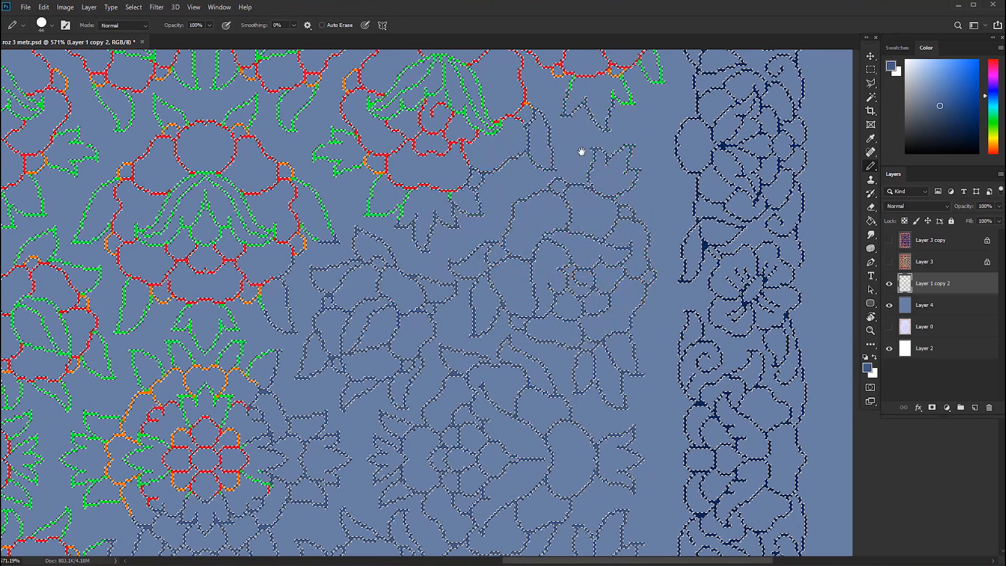
Paint the selected flower and leaf outlines in the upper right of the inner field muted blue.
{"action": "left_click_drag", "start_coordinate": [582, 151], "coordinate": [600, 294]}
{"action": "mouse_move", "coordinate": [614, 158]}
{"action": "left_mouse_down"}
{"action": "mouse_move", "coordinate": [575, 140]}
{"action": "mouse_move", "coordinate": [521, 212]}
{"action": "left_mouse_up"}
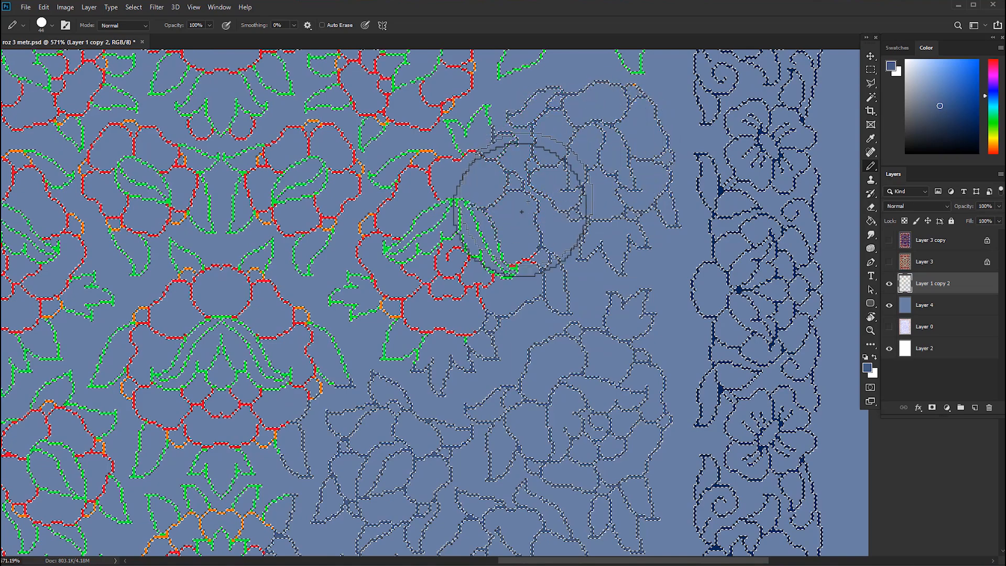
{"action": "mouse_move", "coordinate": [463, 198]}
{"action": "left_mouse_down"}
{"action": "mouse_move", "coordinate": [419, 190]}
{"action": "mouse_move", "coordinate": [261, 313]}
{"action": "mouse_move", "coordinate": [430, 123]}
{"action": "mouse_move", "coordinate": [361, 123]}
{"action": "mouse_move", "coordinate": [272, 204]}
{"action": "mouse_move", "coordinate": [313, 291]}
{"action": "mouse_move", "coordinate": [232, 365]}
{"action": "left_mouse_up"}
{"action": "left_click_drag", "start_coordinate": [503, 153], "coordinate": [465, 332]}
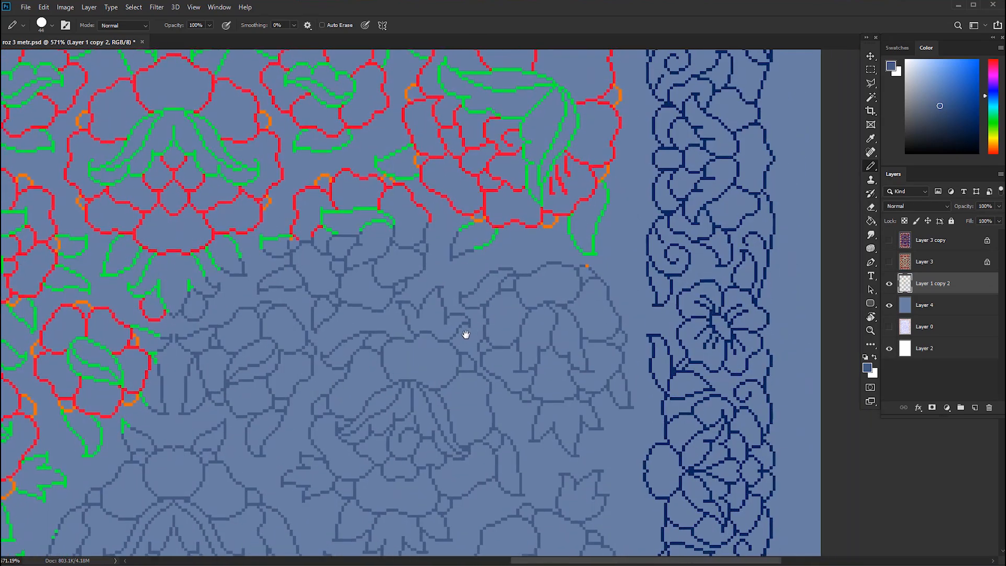
{"action": "mouse_move", "coordinate": [552, 173]}
{"action": "left_mouse_down"}
{"action": "mouse_move", "coordinate": [579, 298]}
{"action": "mouse_move", "coordinate": [593, 288]}
{"action": "mouse_move", "coordinate": [588, 218]}
{"action": "mouse_move", "coordinate": [557, 193]}
{"action": "mouse_move", "coordinate": [567, 197]}
{"action": "mouse_move", "coordinate": [506, 199]}
{"action": "mouse_move", "coordinate": [366, 289]}
{"action": "mouse_move", "coordinate": [510, 283]}
{"action": "mouse_move", "coordinate": [439, 344]}
{"action": "mouse_move", "coordinate": [409, 313]}
{"action": "mouse_move", "coordinate": [400, 341]}
{"action": "mouse_move", "coordinate": [410, 319]}
{"action": "mouse_move", "coordinate": [660, 262]}
{"action": "left_mouse_up"}
Paint the remaining selected flower outlines in the upper inner field muted blue, across to the left border.
{"action": "scroll", "coordinate": [401, 335], "scroll_direction": "down", "scroll_amount": 3}
{"action": "mouse_move", "coordinate": [649, 172]}
{"action": "left_mouse_down"}
{"action": "mouse_move", "coordinate": [615, 163]}
{"action": "mouse_move", "coordinate": [342, 182]}
{"action": "mouse_move", "coordinate": [276, 200]}
{"action": "mouse_move", "coordinate": [386, 243]}
{"action": "mouse_move", "coordinate": [413, 184]}
{"action": "left_mouse_up"}
{"action": "left_click_drag", "start_coordinate": [513, 320], "coordinate": [553, 132]}
{"action": "left_click_drag", "start_coordinate": [561, 211], "coordinate": [503, 188]}
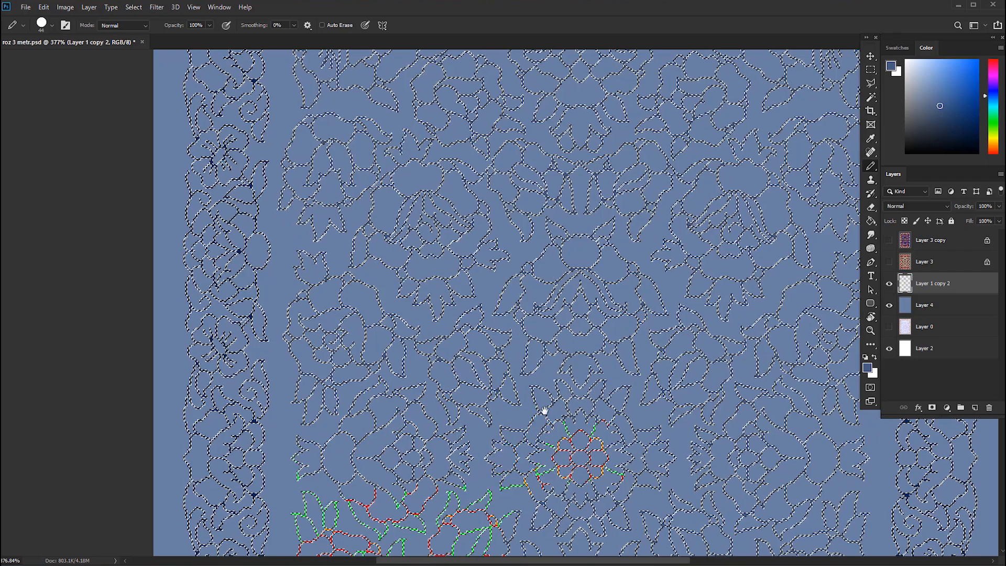
Paint the central rosette and the lower-left inner field outlines muted blue, down to the corner flower, and clear the selection.
{"action": "left_click_drag", "start_coordinate": [543, 411], "coordinate": [539, 175]}
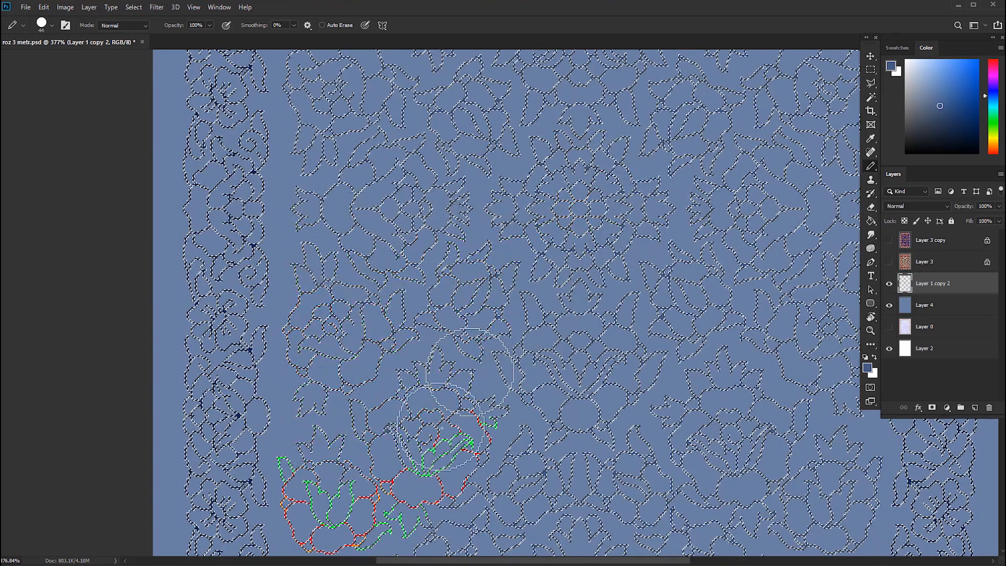
{"action": "left_click_drag", "start_coordinate": [491, 442], "coordinate": [547, 276]}
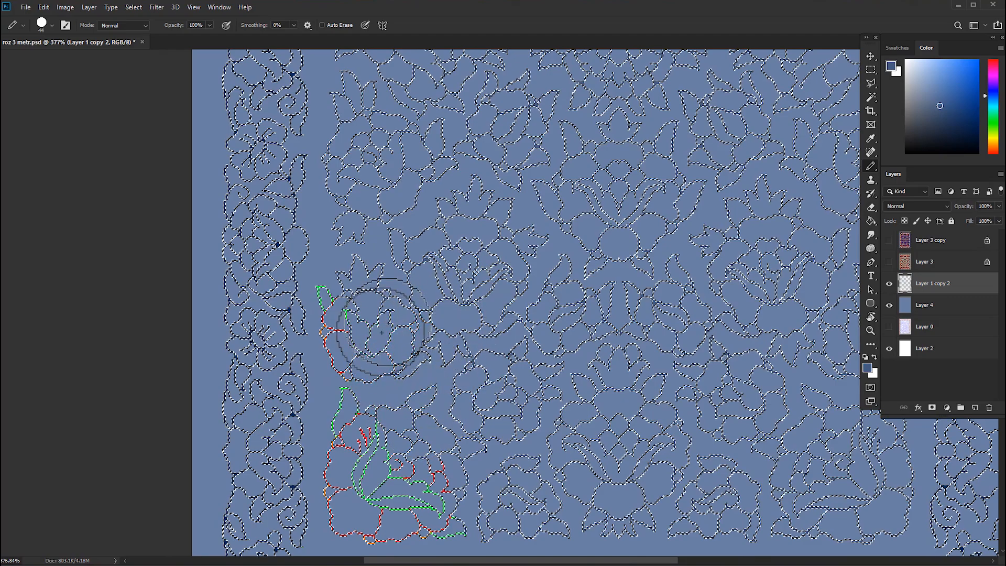
{"action": "left_click_drag", "start_coordinate": [379, 456], "coordinate": [396, 336]}
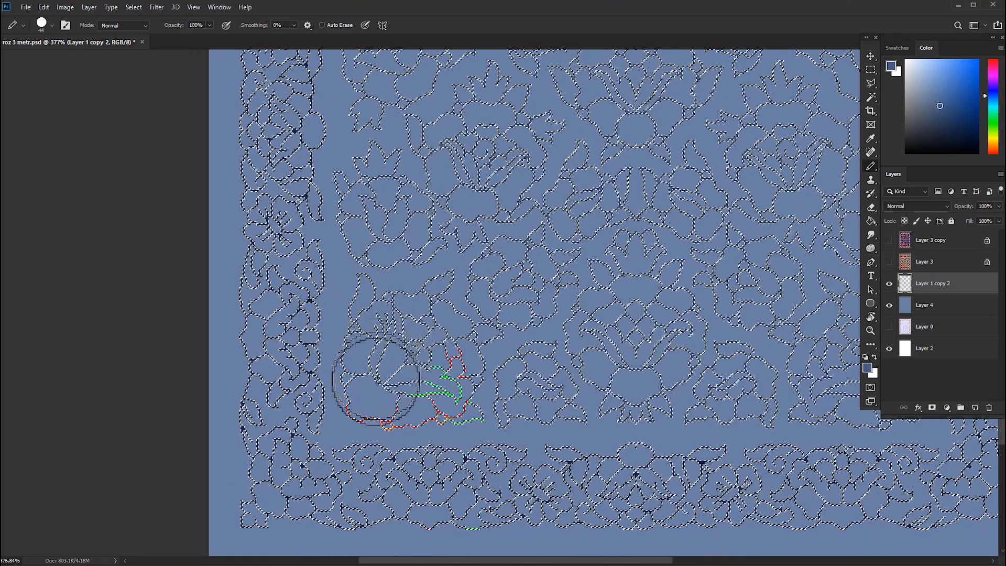
{"action": "scroll", "coordinate": [475, 388], "scroll_direction": "down", "scroll_amount": 6}
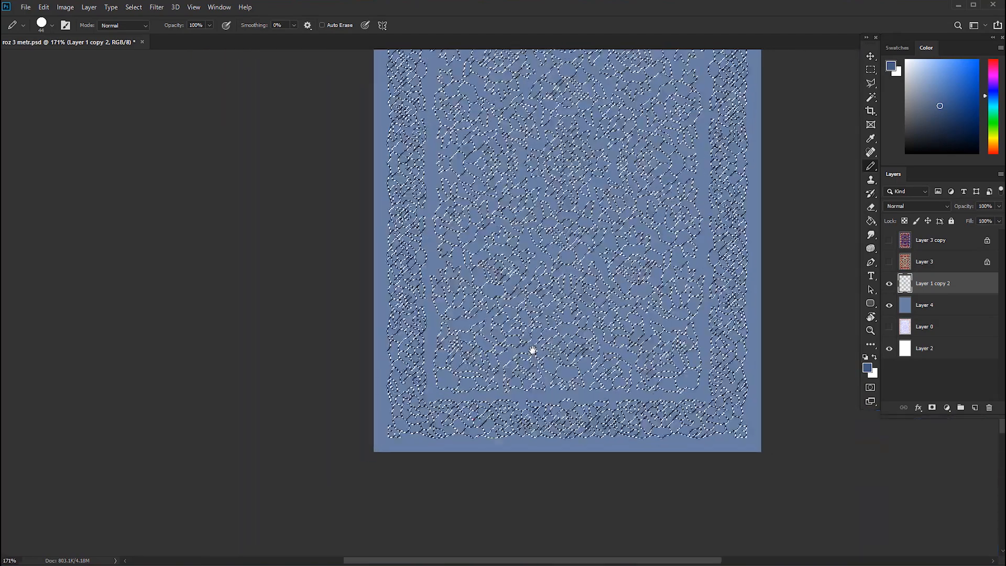
{"action": "scroll", "coordinate": [556, 382], "scroll_direction": "down", "scroll_amount": 2}
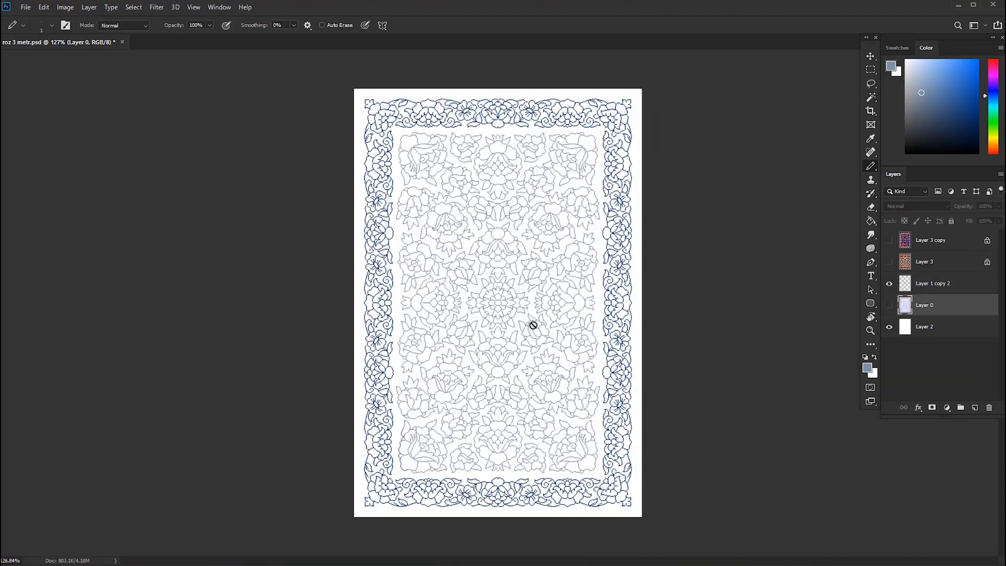
Set the foreground colour to the dark blue #304a6d for a new rug background.
{"action": "scroll", "coordinate": [539, 322], "scroll_direction": "up", "scroll_amount": 10}
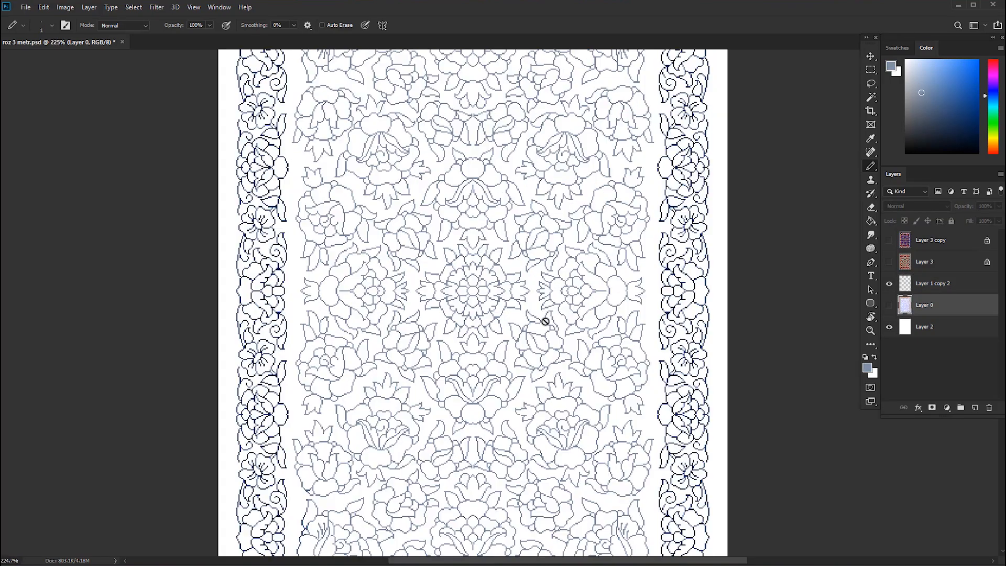
{"action": "key", "text": "v"}
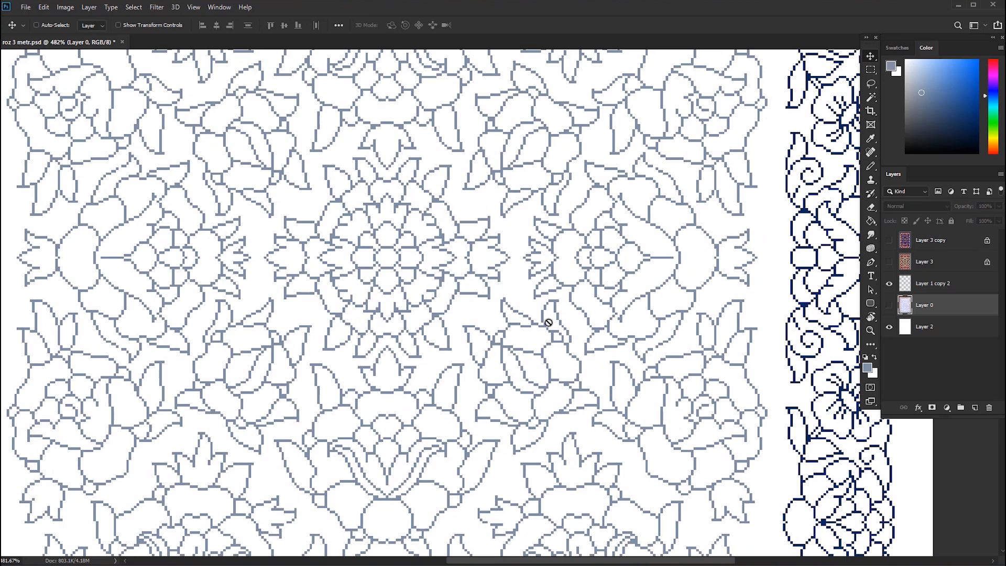
{"action": "scroll", "coordinate": [548, 322], "scroll_direction": "down", "scroll_amount": 3}
{"action": "left_click", "coordinate": [943, 289]}
{"action": "scroll", "coordinate": [622, 308], "scroll_direction": "down", "scroll_amount": 7}
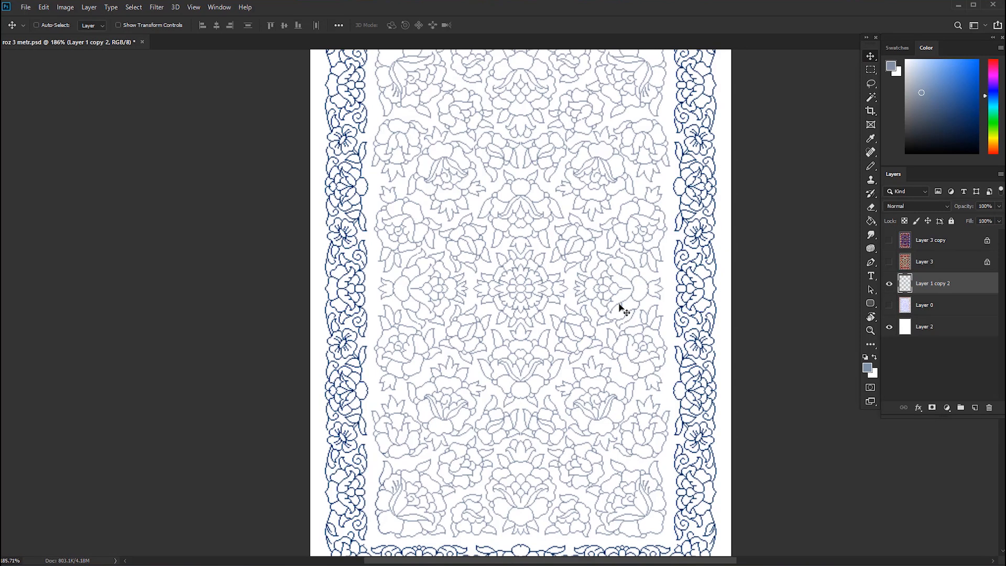
{"action": "left_click", "coordinate": [941, 304]}
{"action": "left_click", "coordinate": [974, 407]}
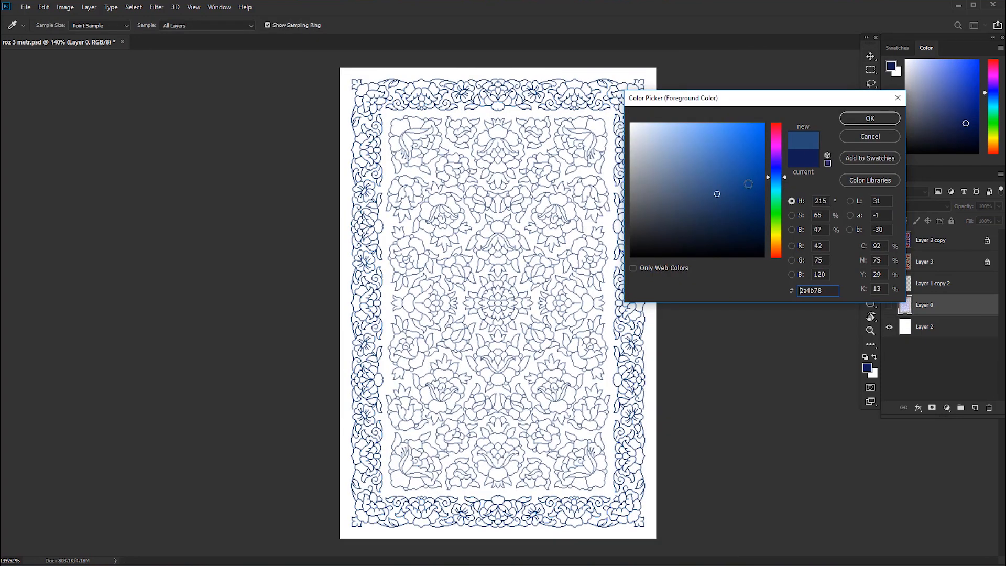
{"action": "left_click", "coordinate": [861, 120]}
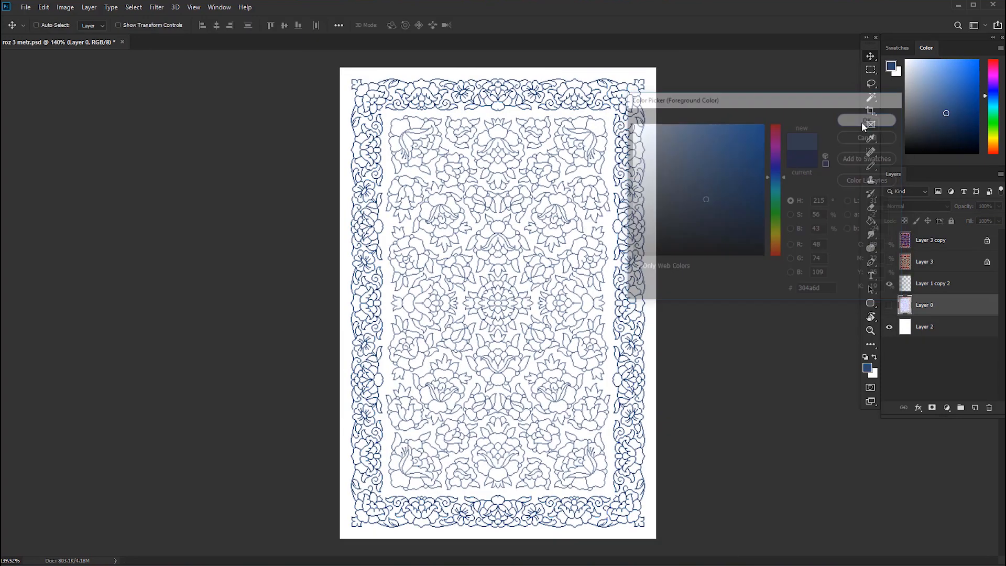
{"action": "key", "text": "v"}
Add a new layer directly above Layer 0, hide Layer 1 copy 2, and fill the new layer with the dark blue.
{"action": "left_click", "coordinate": [920, 289]}
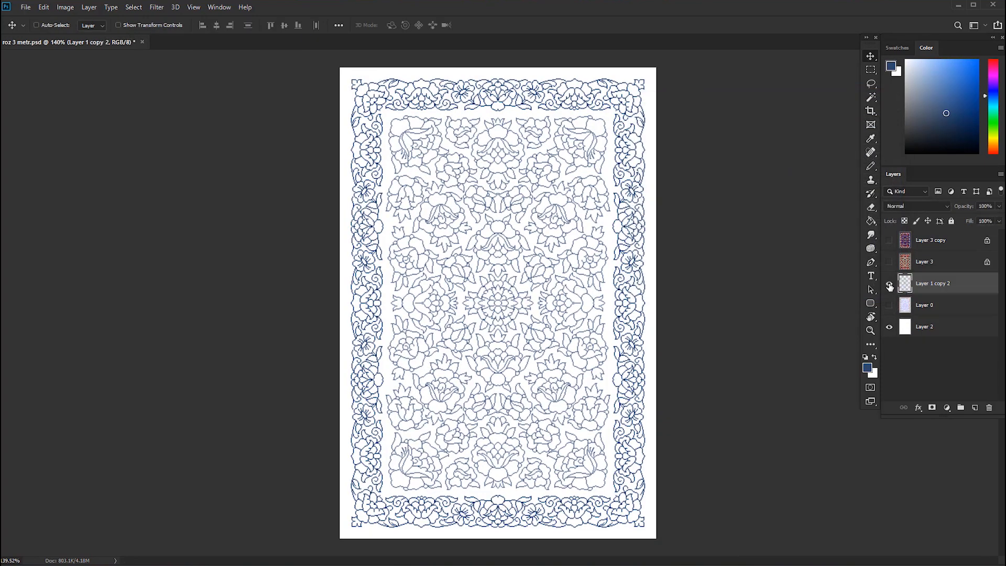
{"action": "left_click", "coordinate": [940, 306]}
{"action": "left_click", "coordinate": [973, 407]}
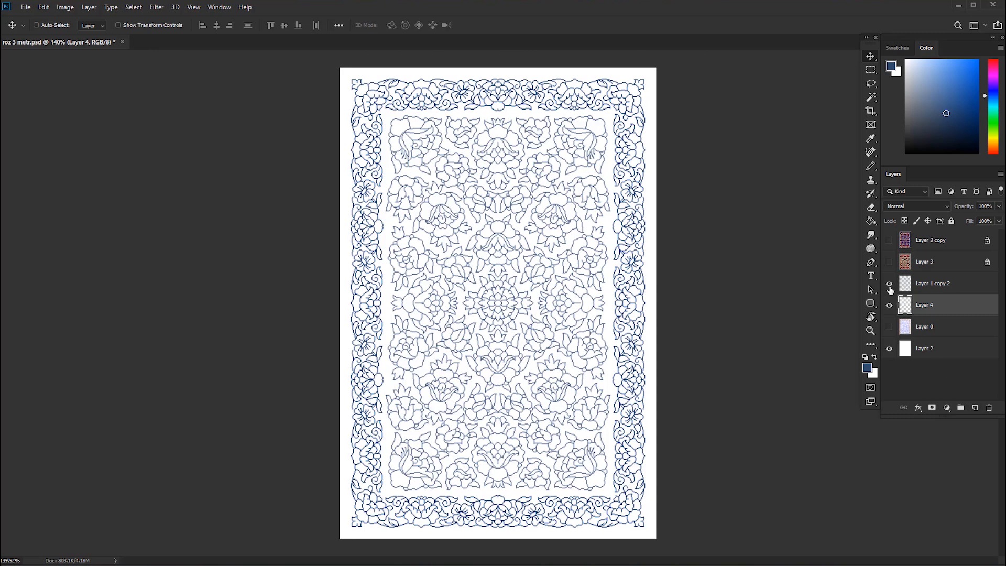
{"action": "left_click", "coordinate": [889, 284]}
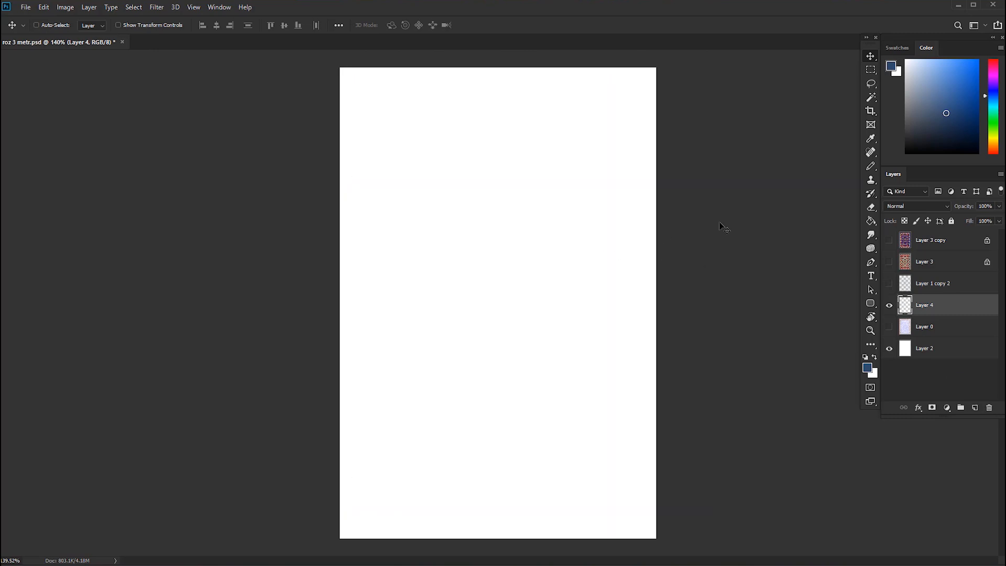
{"action": "left_click", "coordinate": [870, 220]}
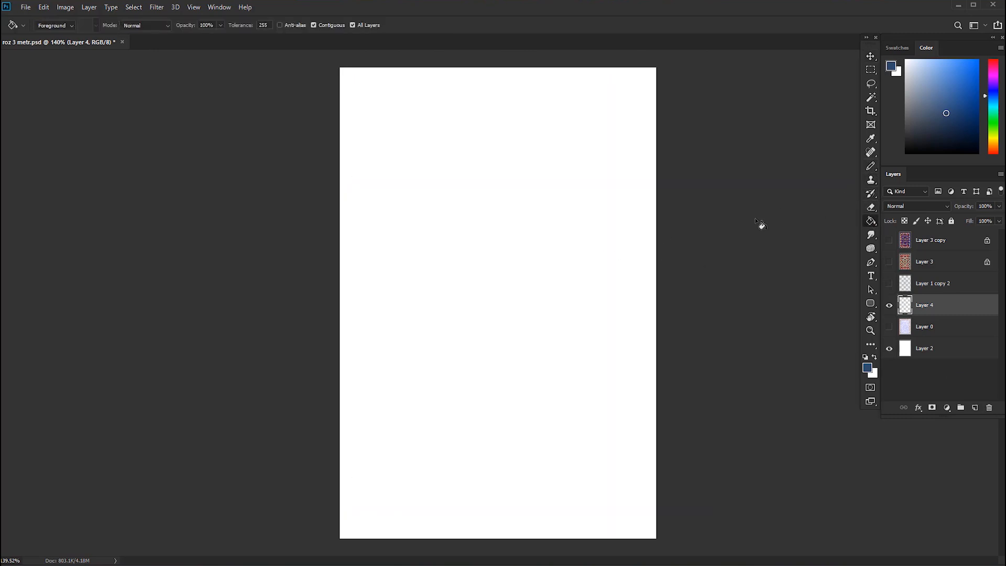
{"action": "left_click", "coordinate": [529, 191]}
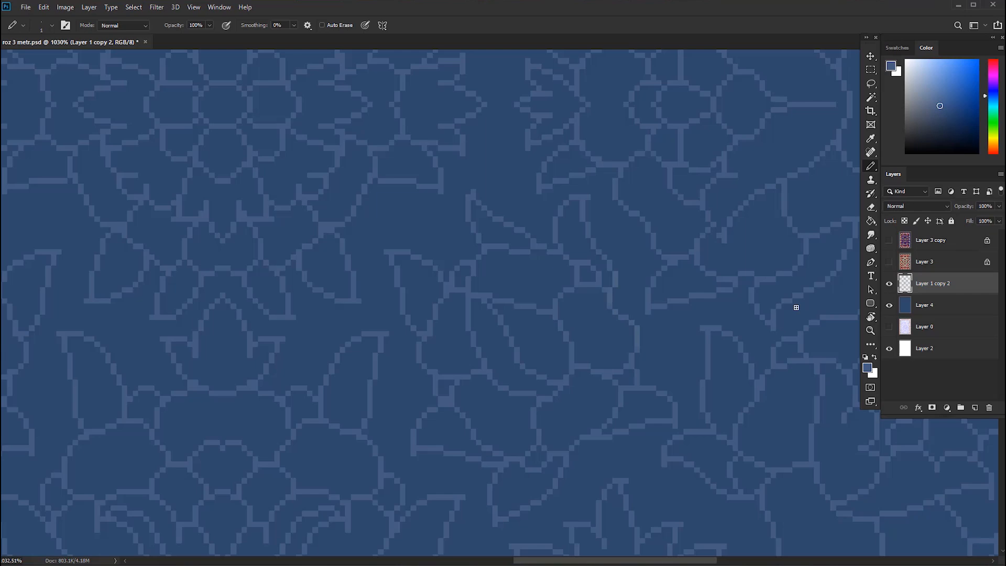
Select all muted blue inner field outlines on Layer 1 copy 2 by colour with the Magic Wand.
{"action": "scroll", "coordinate": [792, 301], "scroll_direction": "down", "scroll_amount": 3}
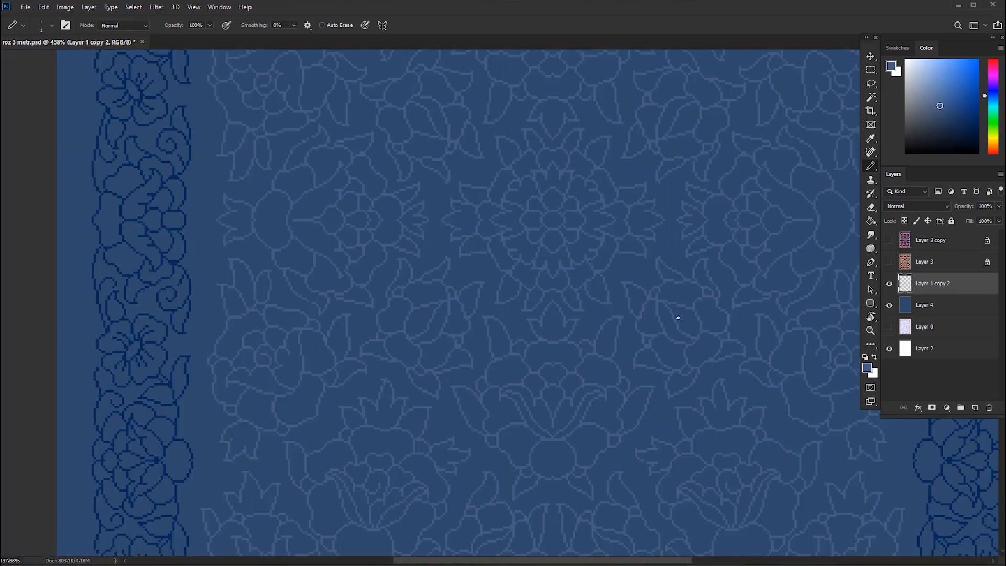
{"action": "left_click_drag", "start_coordinate": [678, 315], "coordinate": [693, 316]}
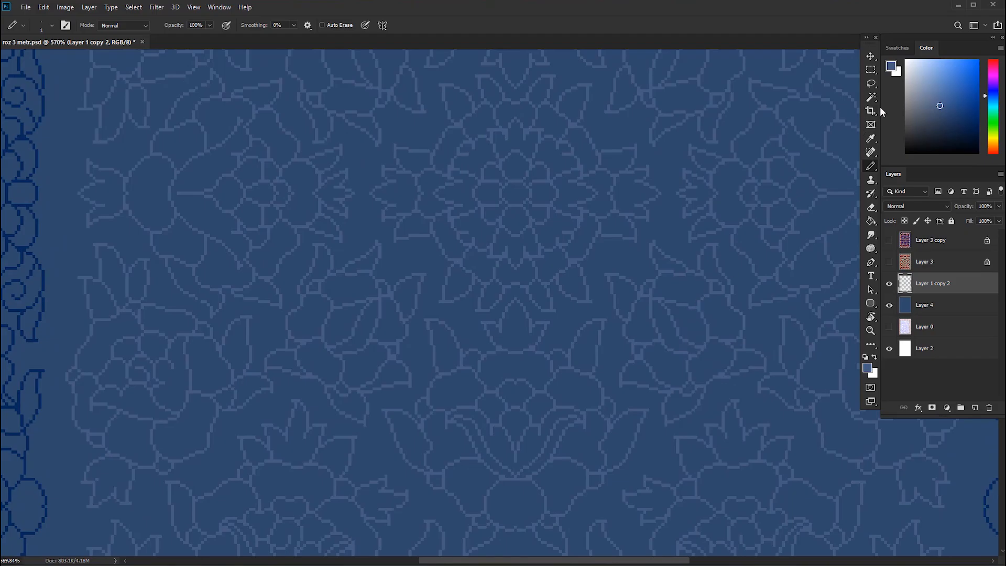
{"action": "key", "text": "w"}
{"action": "left_click", "coordinate": [569, 356]}
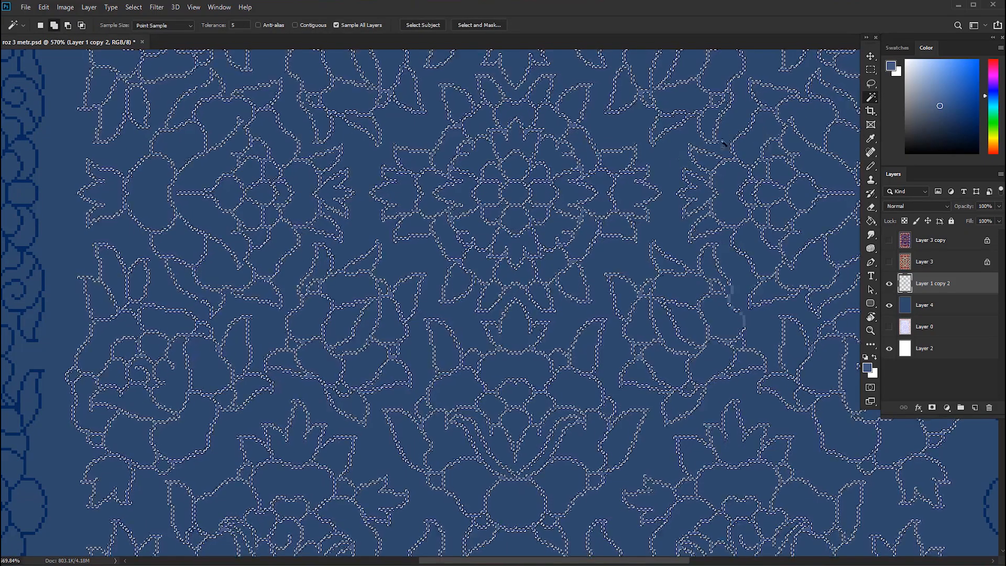
Try the blue #516a8c as a fill for the selected inner field outlines.
{"action": "left_click", "coordinate": [891, 65]}
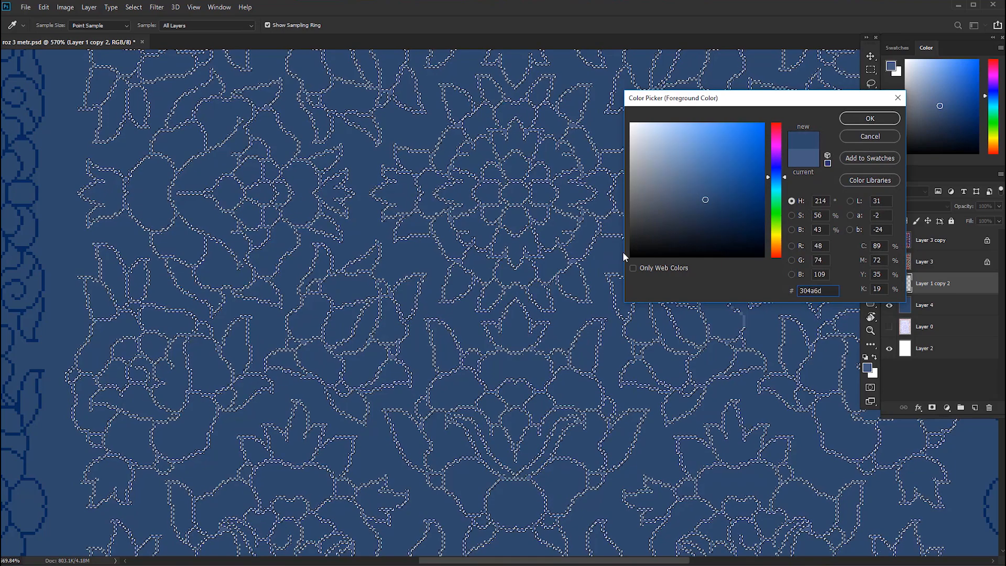
{"action": "left_click", "coordinate": [623, 252]}
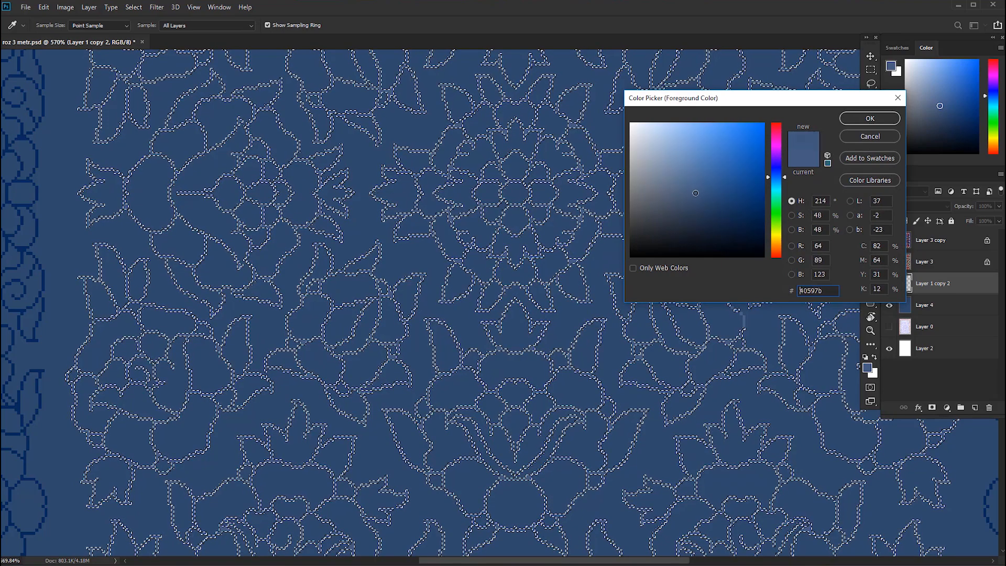
{"action": "left_click", "coordinate": [622, 245]}
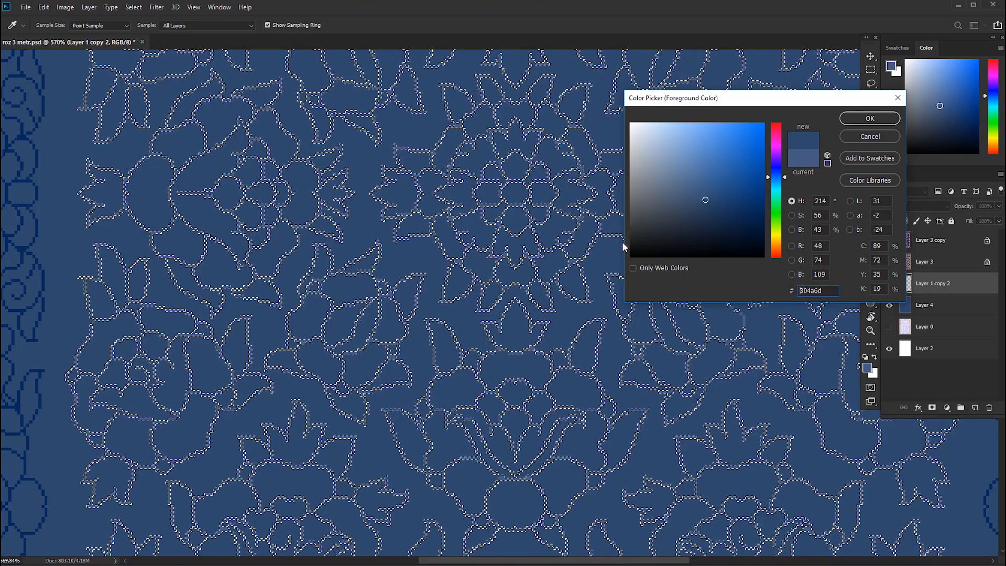
{"action": "left_click", "coordinate": [688, 183]}
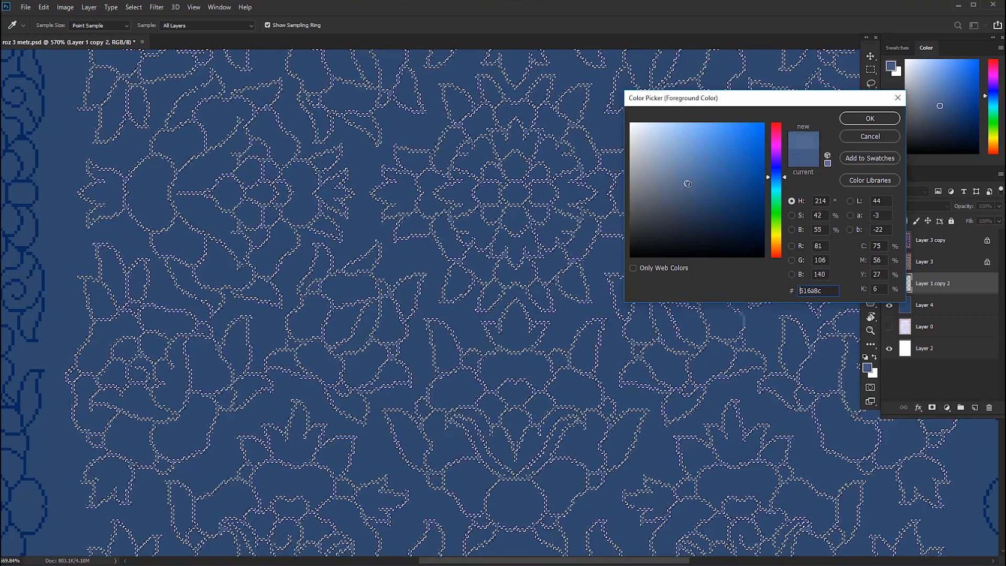
{"action": "left_click", "coordinate": [862, 119]}
{"action": "key", "text": "alt+BackSpace"}
{"action": "left_click_drag", "start_coordinate": [638, 292], "coordinate": [701, 293]}
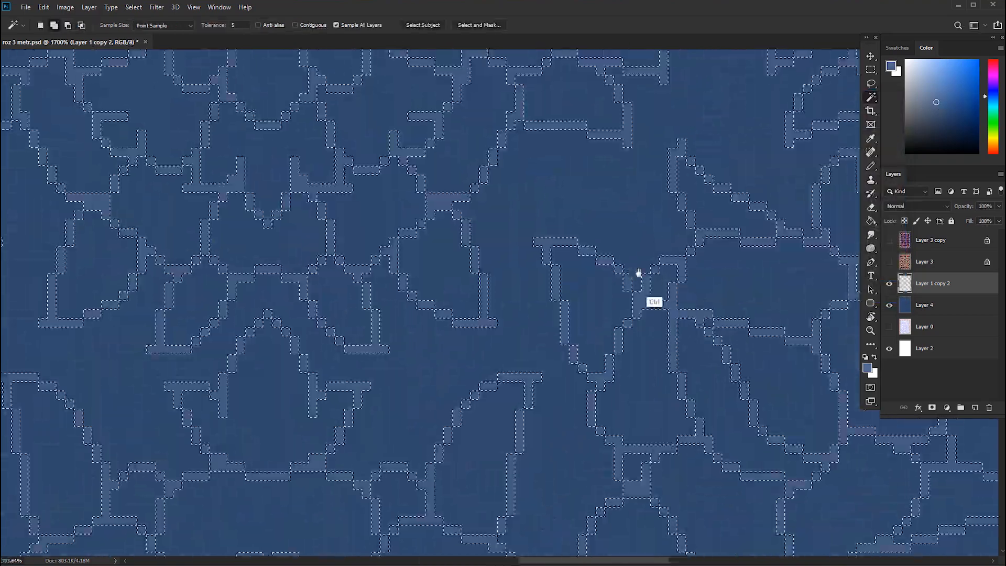
Pencil test strokes in the #516a8c blue over the leaf outlines below and beside the central rosette.
{"action": "key", "text": "b"}
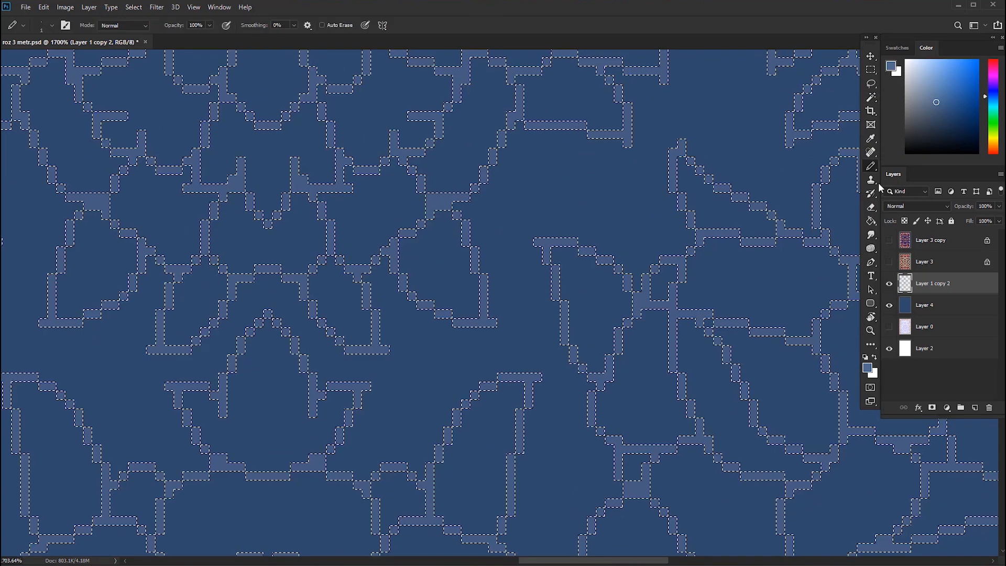
{"action": "left_click_drag", "start_coordinate": [629, 278], "coordinate": [625, 292]}
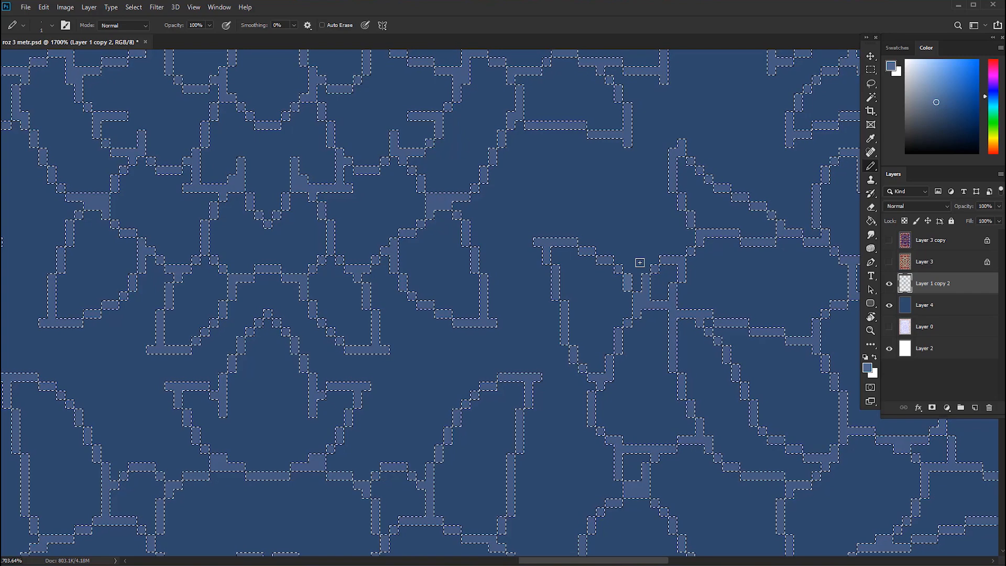
{"action": "mouse_move", "coordinate": [613, 361]}
{"action": "left_mouse_down"}
{"action": "mouse_move", "coordinate": [643, 370]}
{"action": "mouse_move", "coordinate": [622, 332]}
{"action": "mouse_move", "coordinate": [638, 313]}
{"action": "mouse_move", "coordinate": [626, 321]}
{"action": "left_mouse_up"}
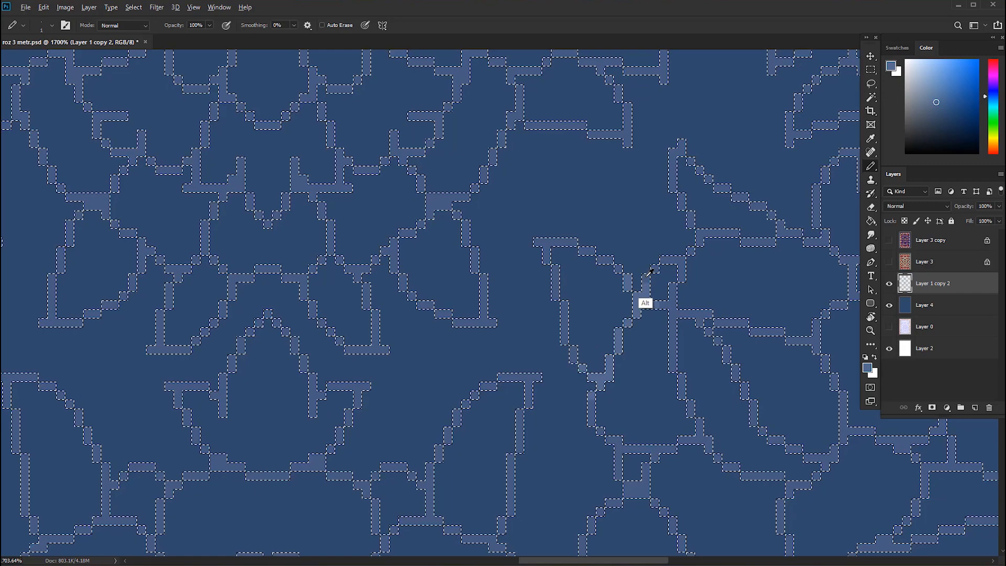
Set the foreground to a lighter muted blue, about #647b9e, and pencil it onto the leaf outlines beside the rosette.
{"action": "left_click", "coordinate": [889, 67]}
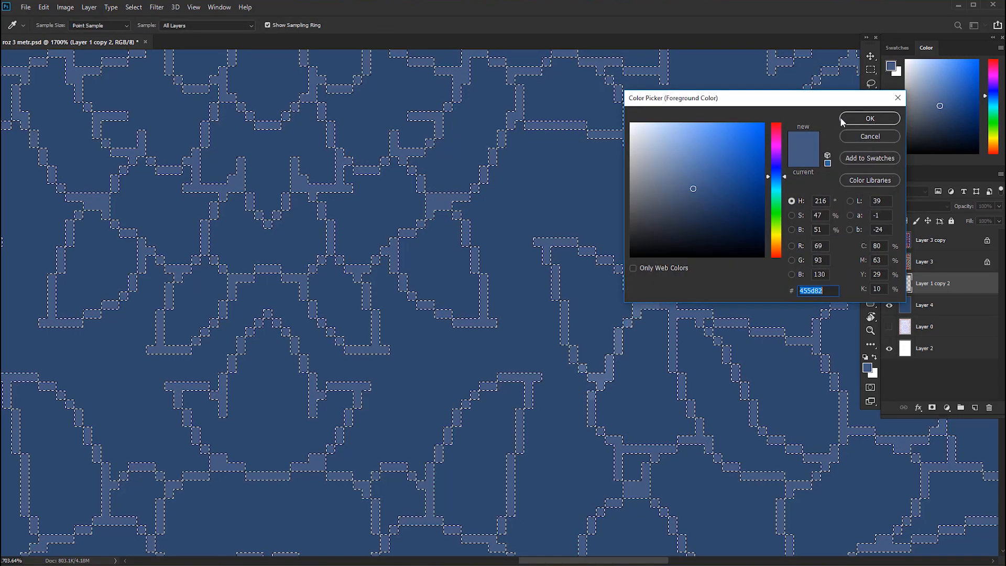
{"action": "left_click", "coordinate": [683, 181]}
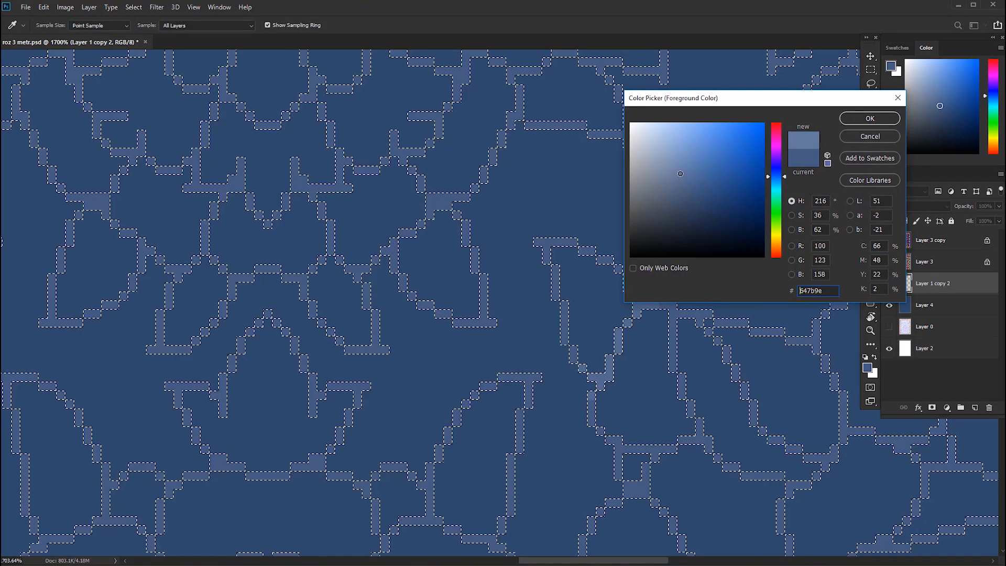
{"action": "left_click", "coordinate": [869, 119]}
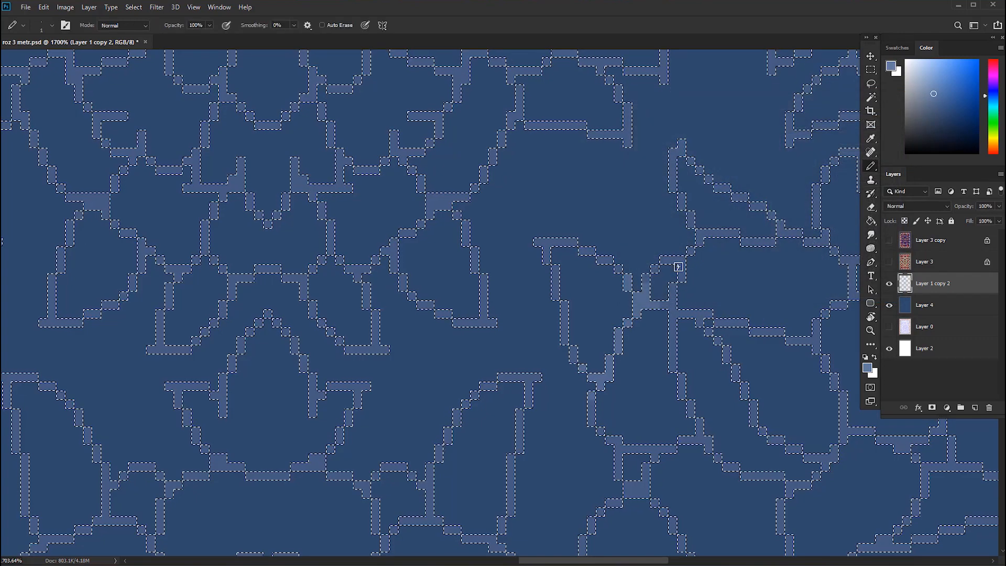
{"action": "left_click", "coordinate": [671, 301]}
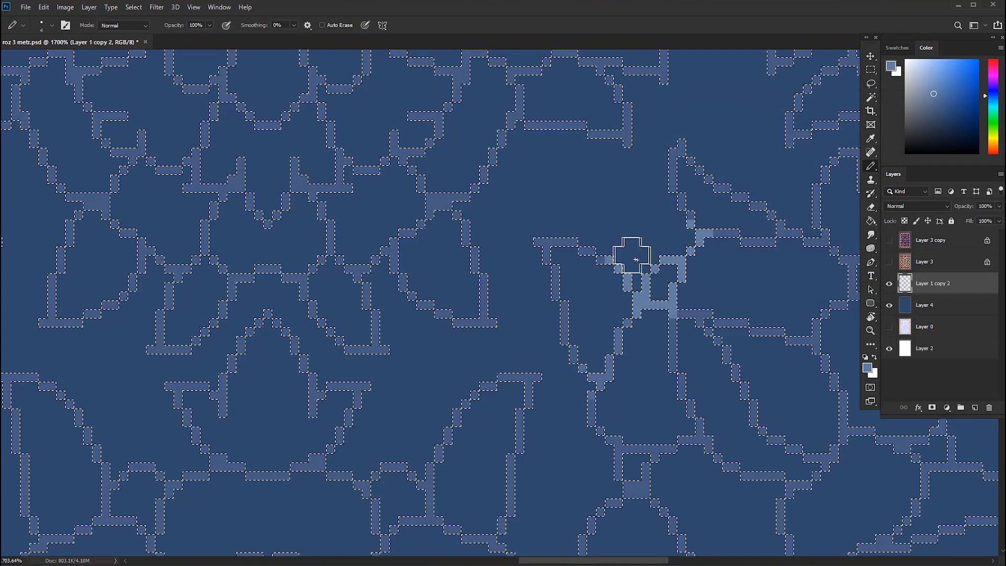
Paint the selected flower and leaf outlines in the lower inner field with the lighter muted blue, using a larger Pencil.
{"action": "mouse_move", "coordinate": [576, 370]}
{"action": "left_mouse_down"}
{"action": "mouse_move", "coordinate": [598, 393]}
{"action": "mouse_move", "coordinate": [669, 384]}
{"action": "mouse_move", "coordinate": [603, 410]}
{"action": "mouse_move", "coordinate": [672, 456]}
{"action": "left_mouse_up"}
{"action": "mouse_move", "coordinate": [535, 379]}
{"action": "left_mouse_down"}
{"action": "mouse_move", "coordinate": [431, 483]}
{"action": "mouse_move", "coordinate": [511, 500]}
{"action": "left_mouse_up"}
{"action": "left_click_drag", "start_coordinate": [628, 413], "coordinate": [583, 411]}
{"action": "mouse_move", "coordinate": [660, 433]}
{"action": "left_mouse_down"}
{"action": "mouse_move", "coordinate": [649, 373]}
{"action": "mouse_move", "coordinate": [656, 304]}
{"action": "mouse_move", "coordinate": [657, 337]}
{"action": "left_mouse_up"}
{"action": "left_click_drag", "start_coordinate": [642, 393], "coordinate": [662, 404]}
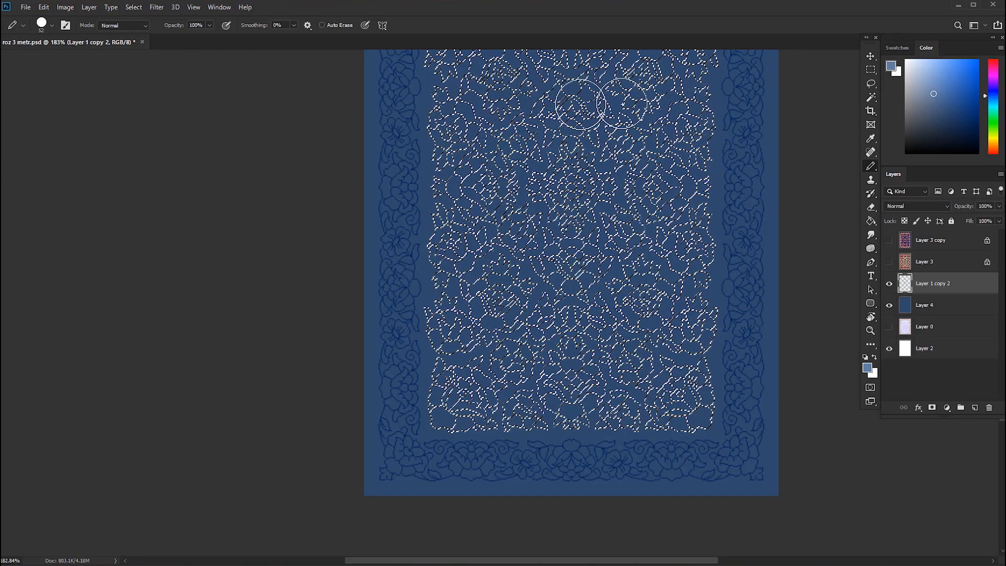
Recolour the remaining selected outlines in the upper inner field with the lighter muted blue and clear the selection.
{"action": "left_click_drag", "start_coordinate": [619, 150], "coordinate": [631, 348]}
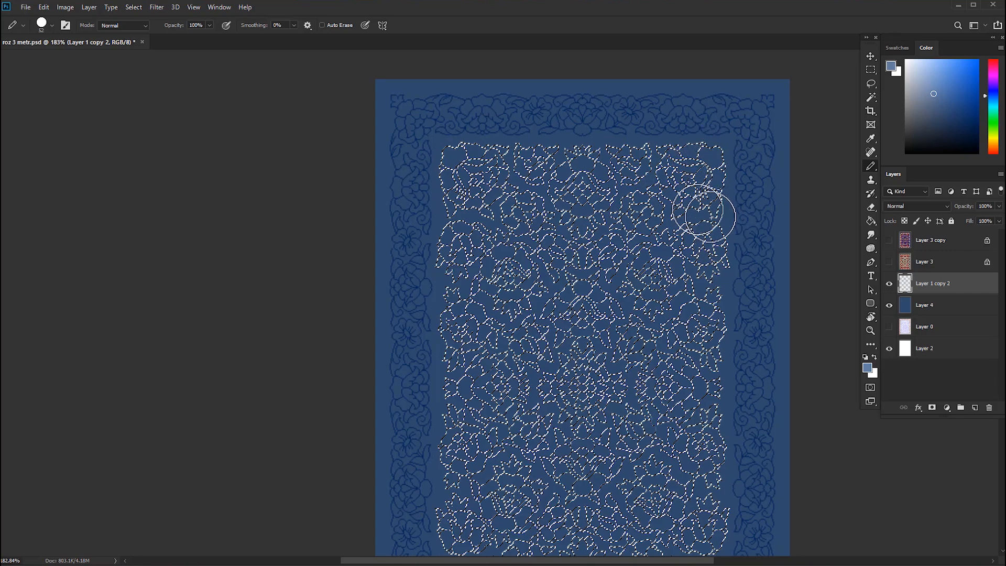
{"action": "key", "text": "alt+BackSpace"}
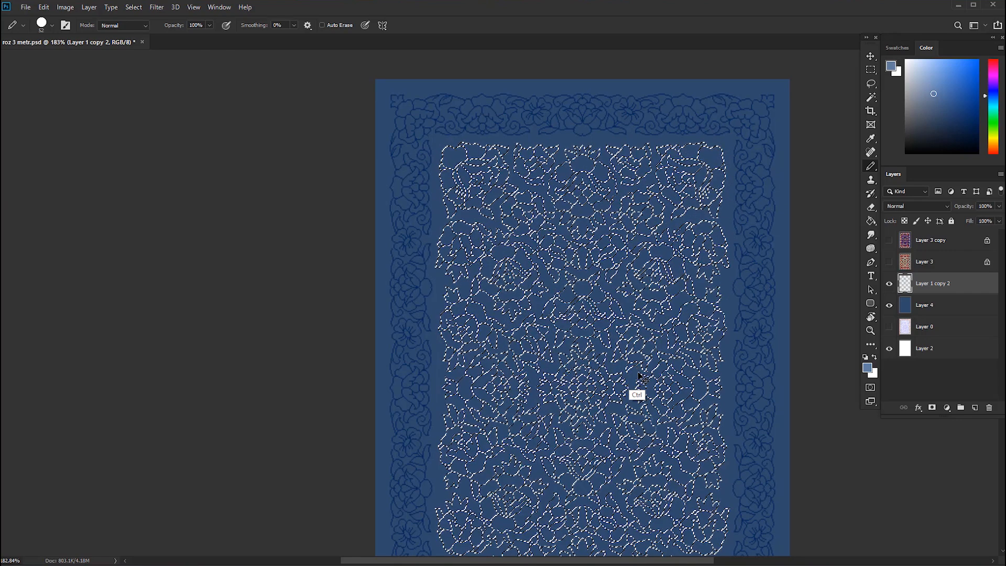
{"action": "key", "text": "ctrl+d"}
{"action": "scroll", "coordinate": [647, 389], "scroll_direction": "down", "scroll_amount": 2}
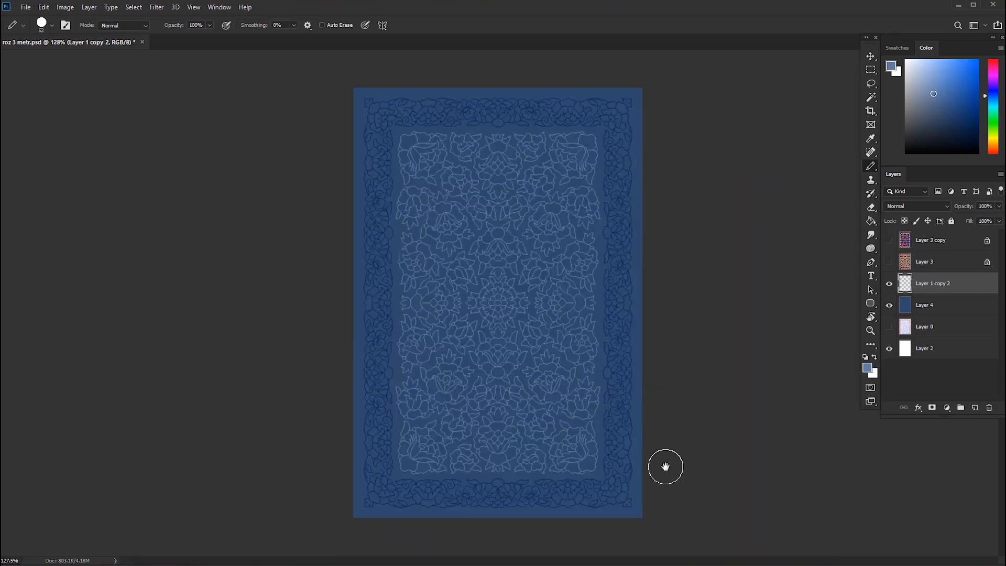
{"action": "key", "text": "v"}
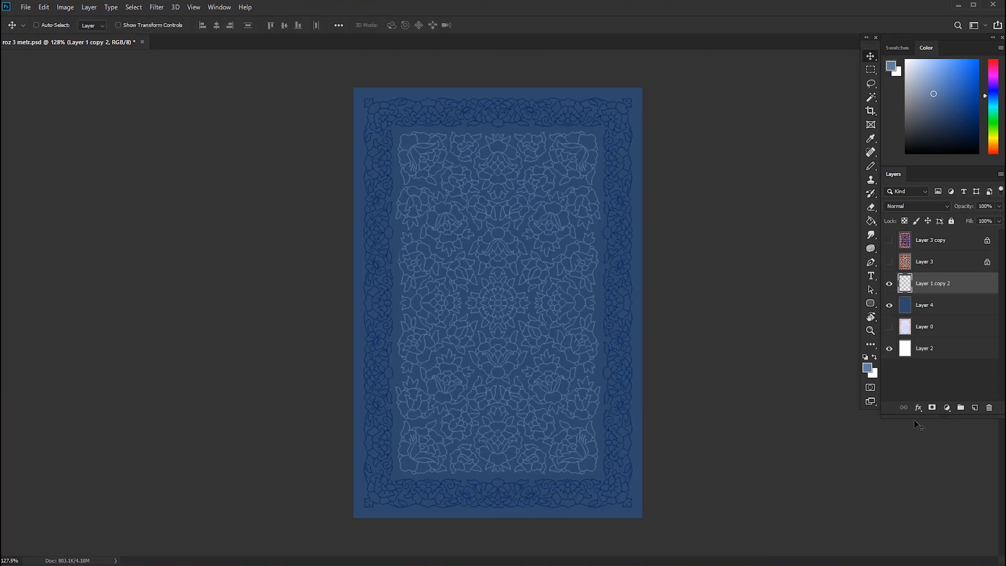
Delete the unused layers Layer 3, Layer 3 copy and Layer 0.
{"action": "left_click", "coordinate": [943, 262]}
{"action": "left_click", "coordinate": [943, 242], "text": "shift"}
{"action": "left_click", "coordinate": [988, 408]}
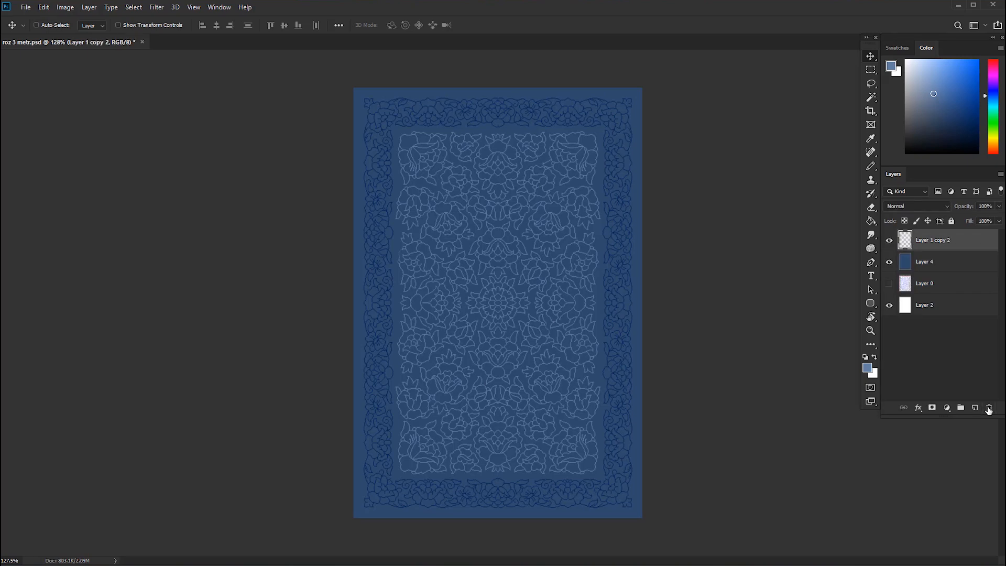
{"action": "left_click", "coordinate": [943, 283]}
{"action": "left_click", "coordinate": [988, 408]}
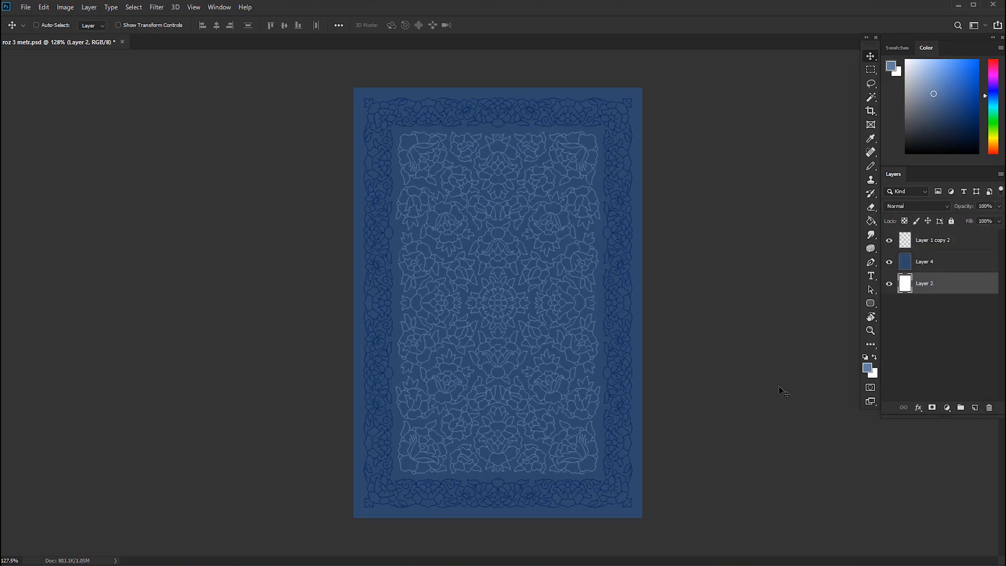
Merge the layers and convert the image to Indexed Color with the Exact palette and no forced colours.
{"action": "left_click", "coordinate": [72, 10]}
{"action": "mouse_move", "coordinate": [73, 20]}
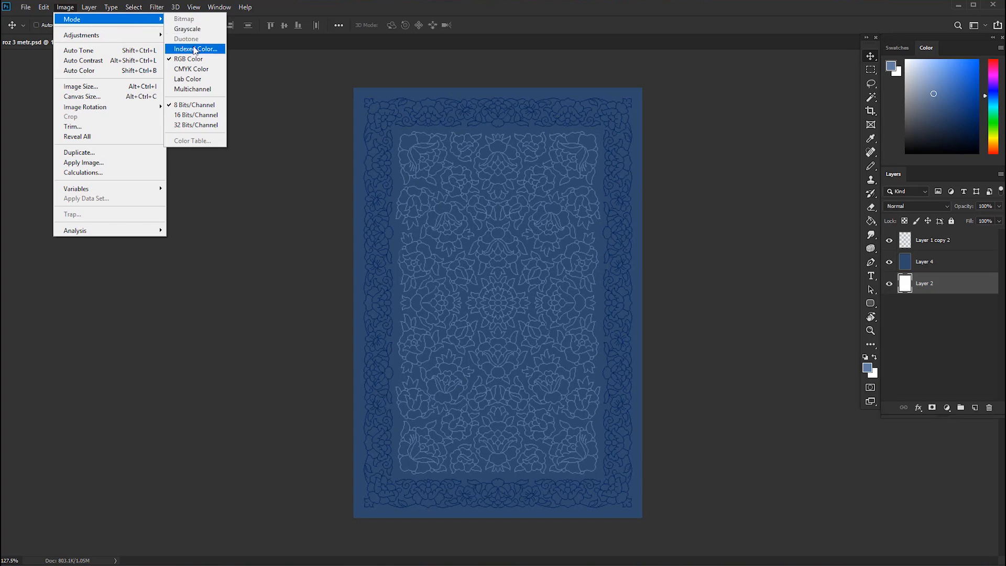
{"action": "left_click", "coordinate": [195, 48]}
{"action": "left_click", "coordinate": [464, 216]}
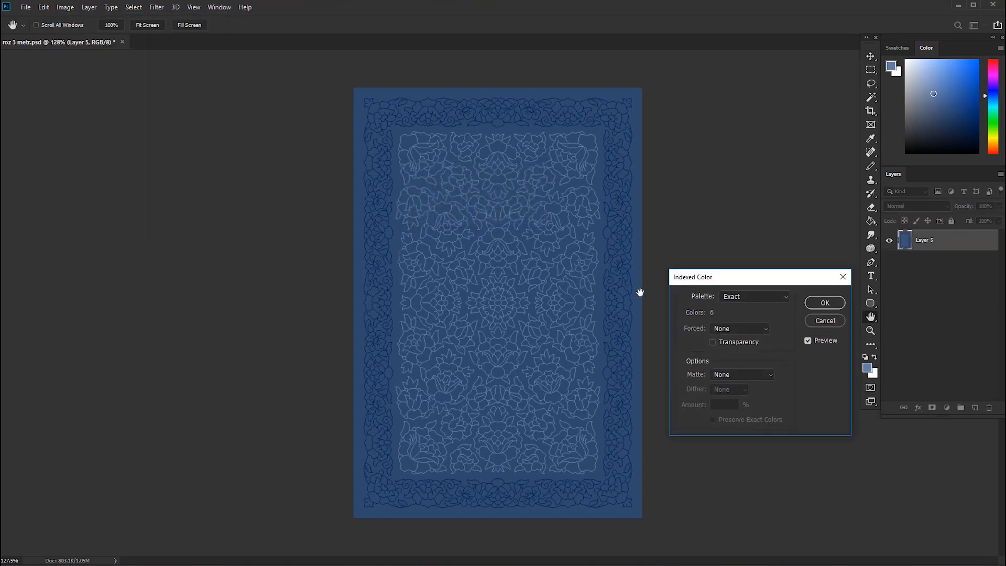
{"action": "left_click", "coordinate": [820, 309]}
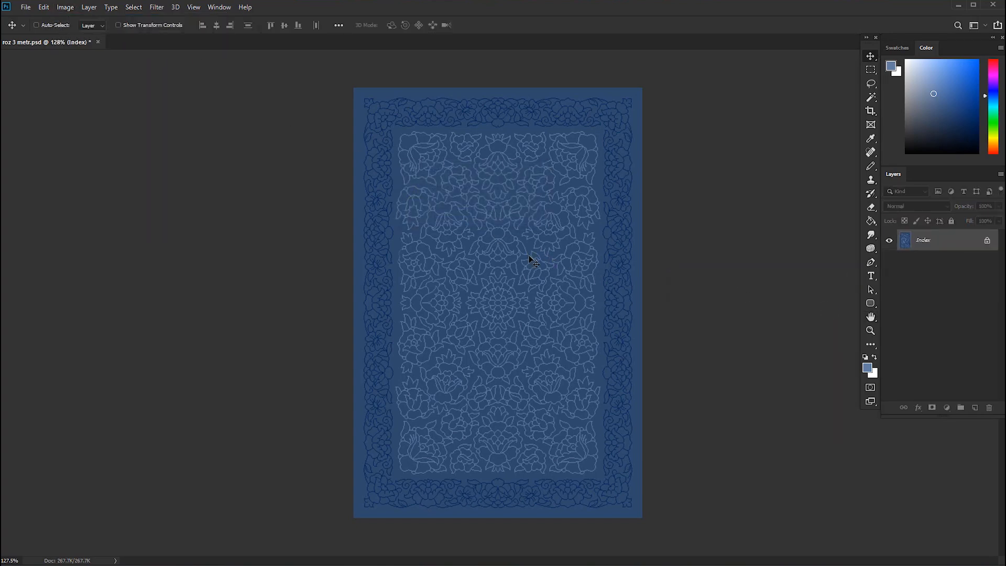
Resize the indexed rug image to 4290 px wide by 6390 px high.
{"action": "left_click", "coordinate": [65, 7]}
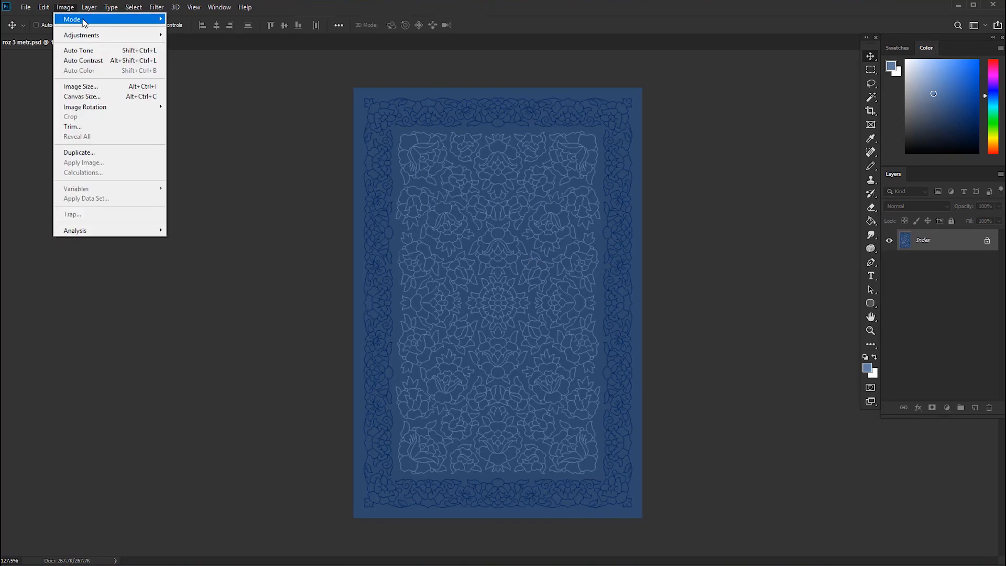
{"action": "left_click", "coordinate": [83, 86]}
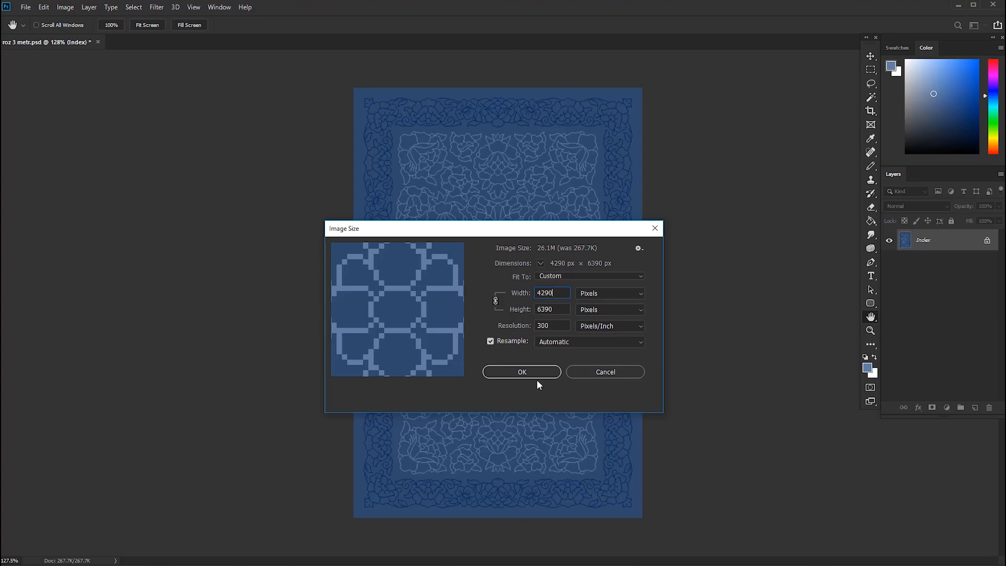
{"action": "left_click", "coordinate": [518, 366]}
{"action": "key", "text": "v"}
{"action": "scroll", "coordinate": [513, 365], "scroll_direction": "down", "scroll_amount": 8}
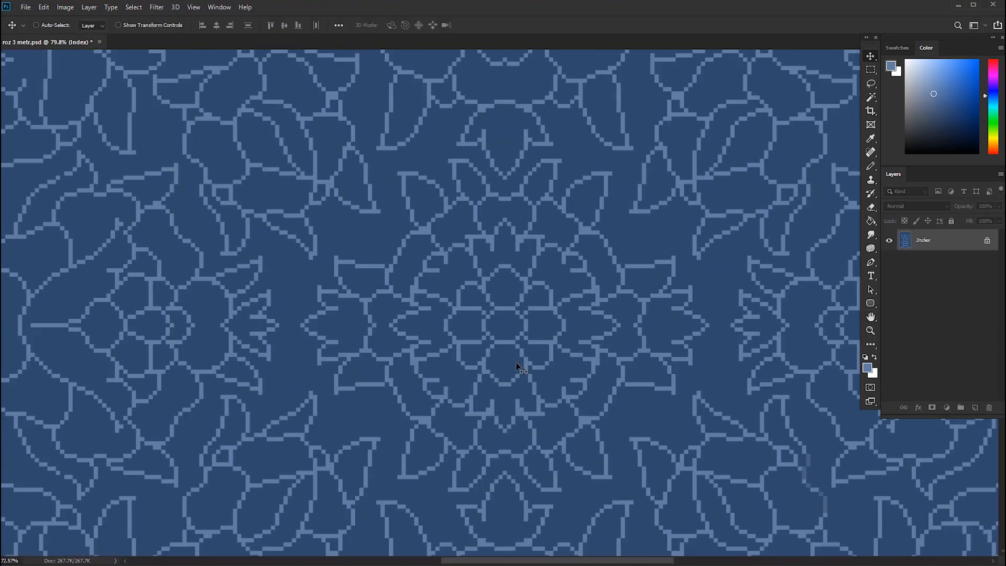
{"action": "scroll", "coordinate": [512, 365], "scroll_direction": "down", "scroll_amount": 2}
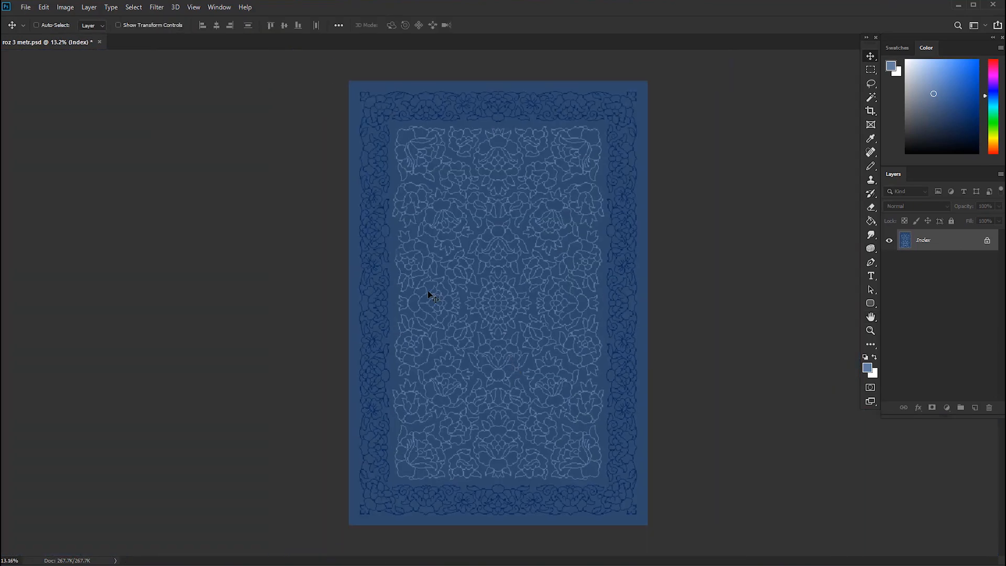
Convert the image back to RGB Color and turn the locked Background into a regular layer named Layer 0.
{"action": "left_click", "coordinate": [59, 11]}
{"action": "mouse_move", "coordinate": [145, 24]}
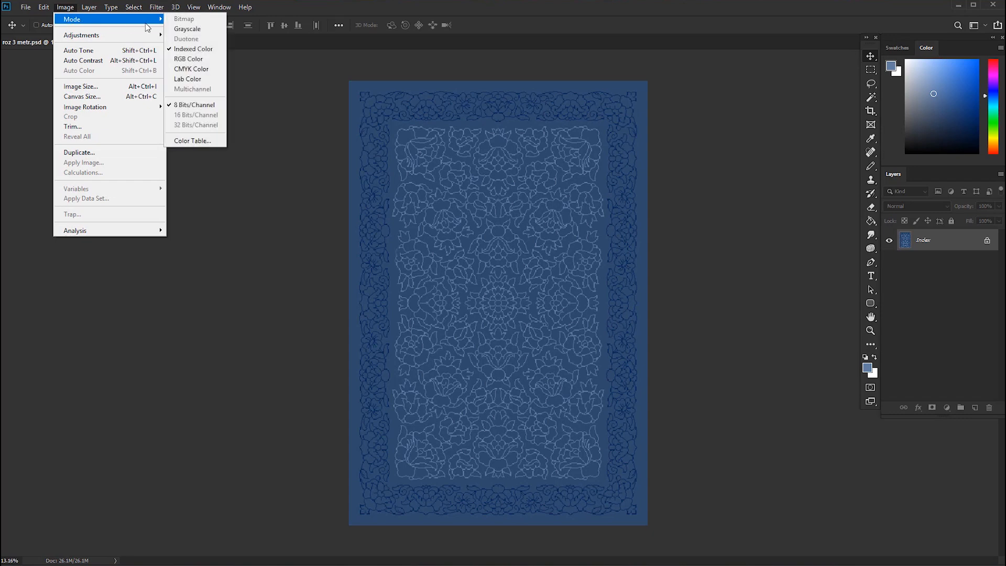
{"action": "left_click", "coordinate": [191, 59]}
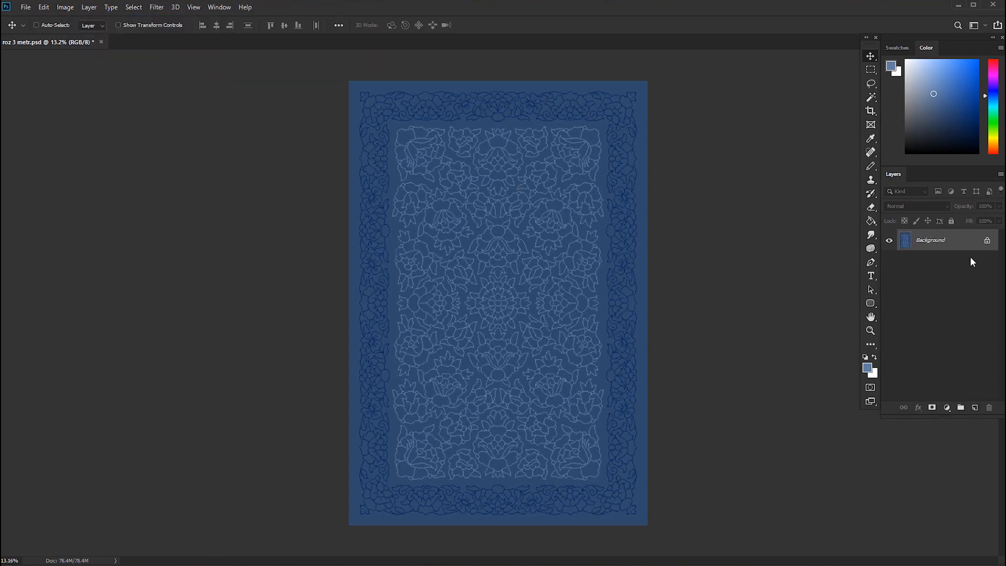
{"action": "double_click", "coordinate": [964, 240]}
{"action": "left_click", "coordinate": [586, 144]}
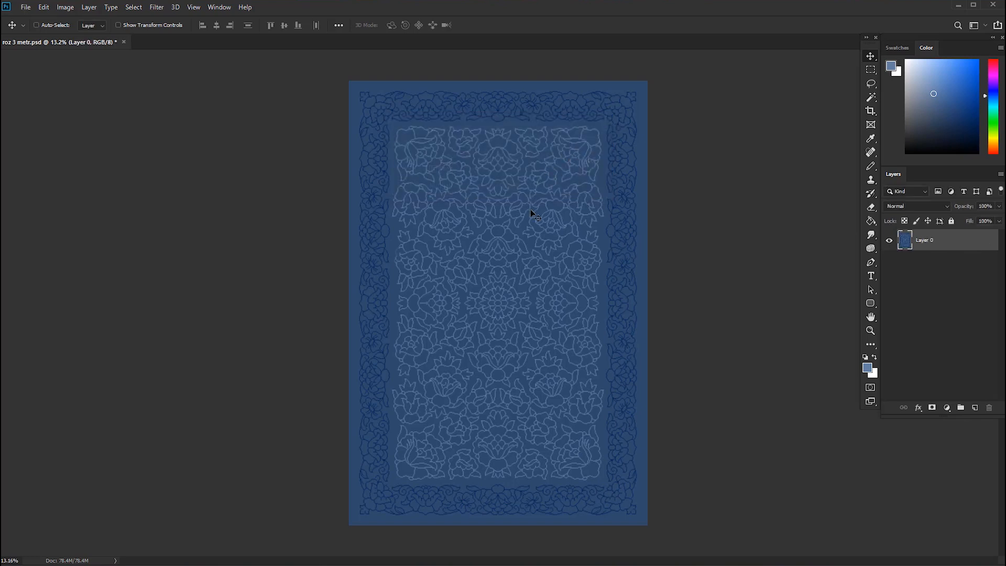
Fill the whole rug with the last saved transparent pattern, using the Paint Bucket with Pattern as its fill source.
{"action": "left_click", "coordinate": [871, 221]}
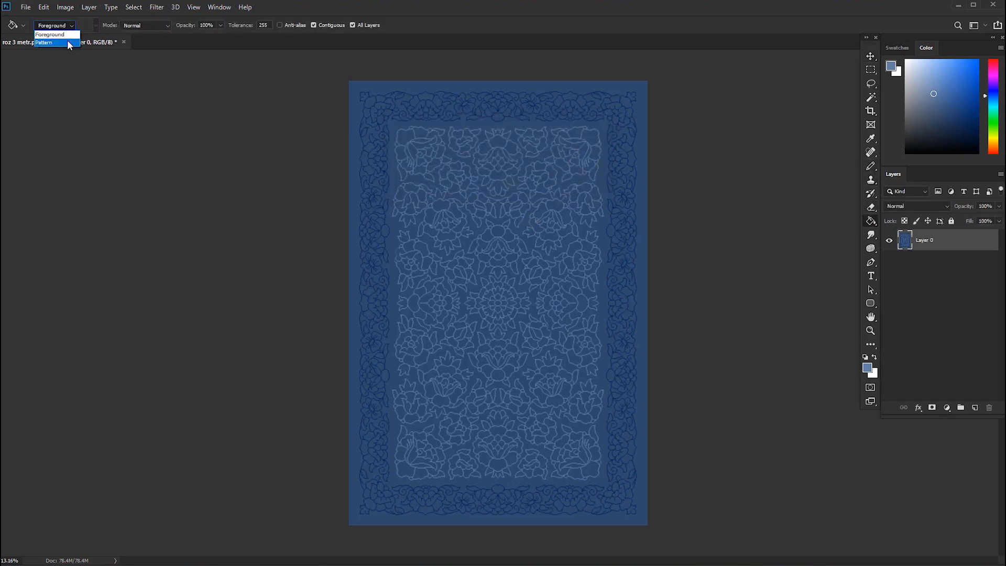
{"action": "left_click", "coordinate": [66, 34]}
{"action": "left_click", "coordinate": [95, 26]}
{"action": "left_click", "coordinate": [82, 117]}
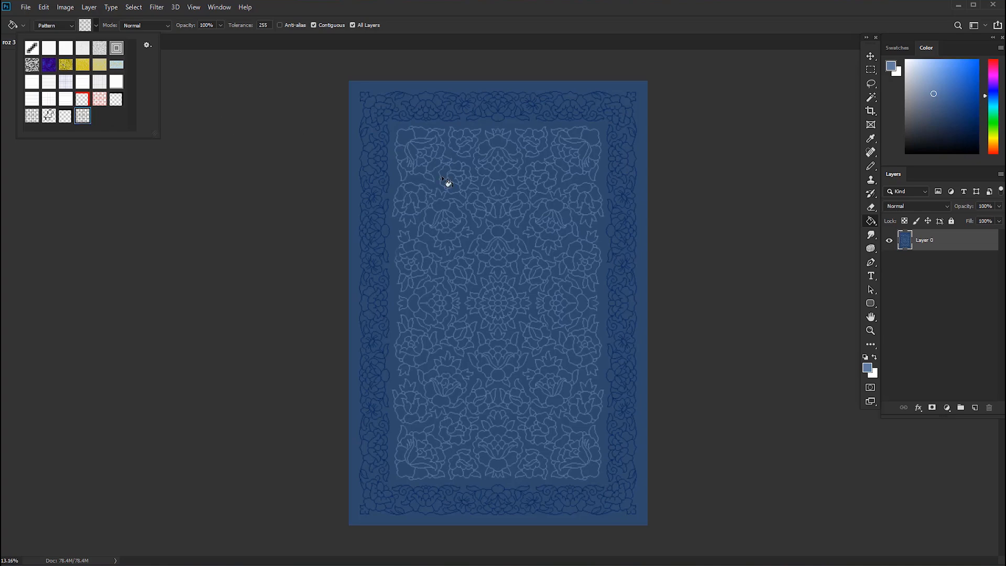
{"action": "left_click", "coordinate": [500, 209]}
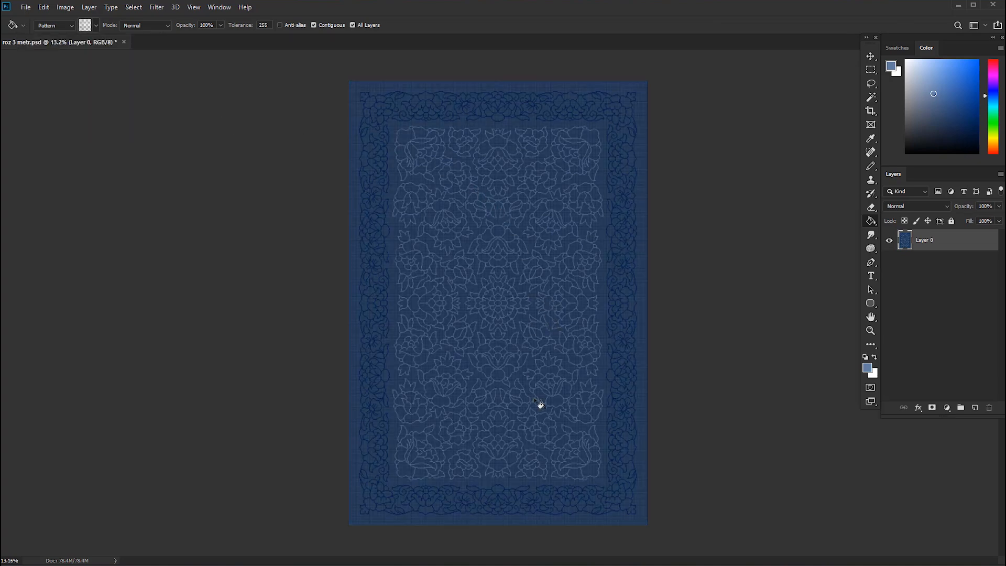